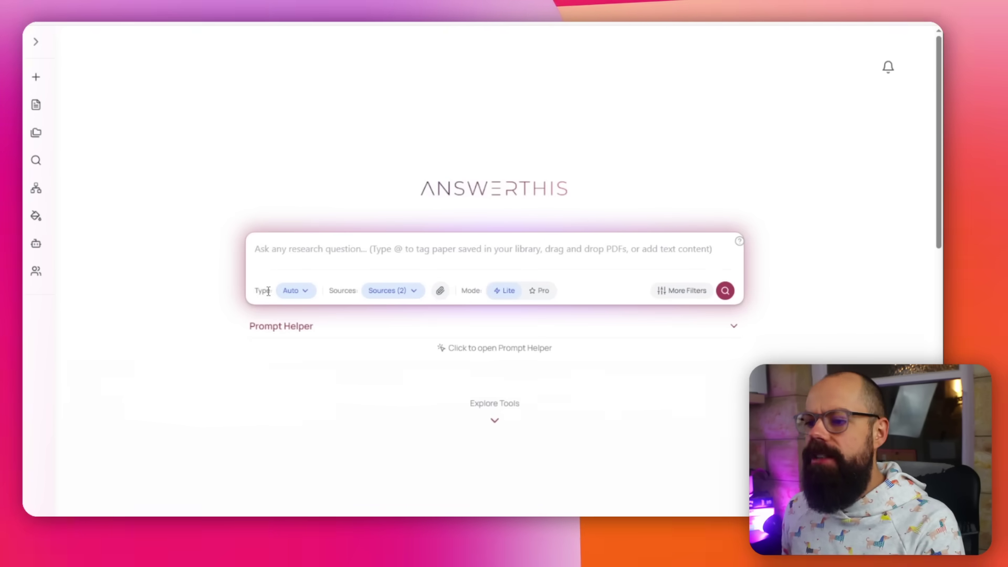
Step: Review the answer Type and Sources options, switch the search to Pro, and open More Filters
left_click(303, 296)
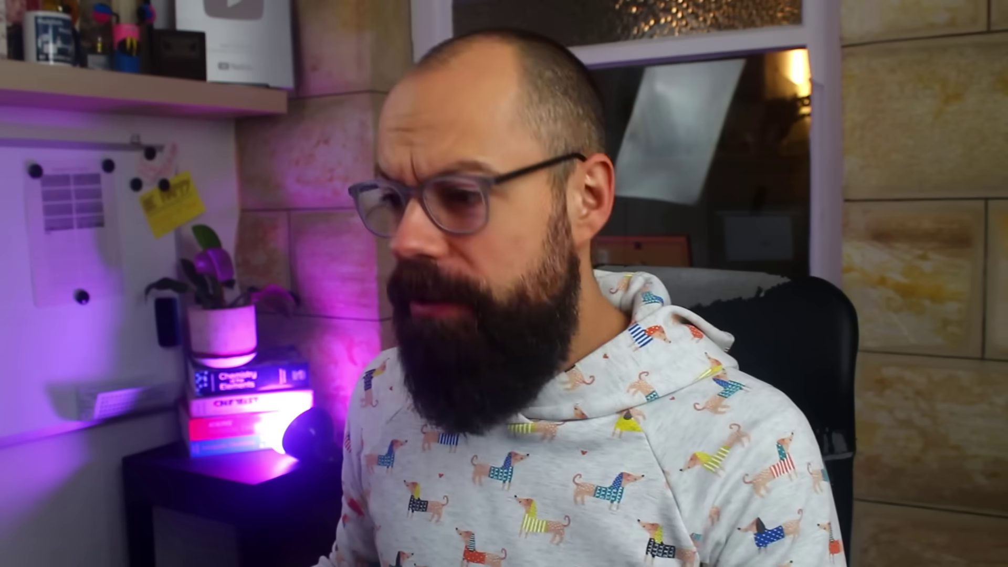
left_click(410, 291)
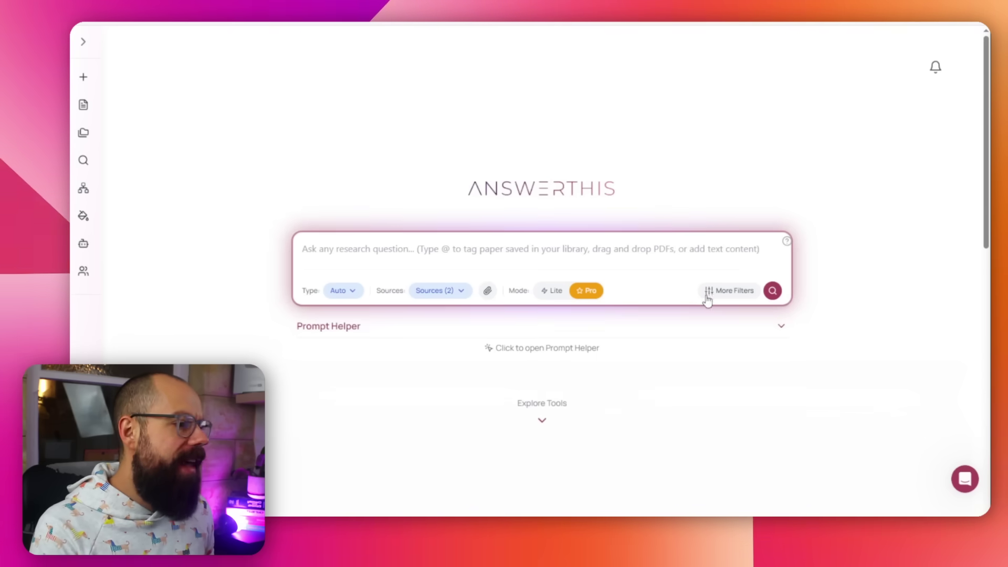
left_click(706, 293)
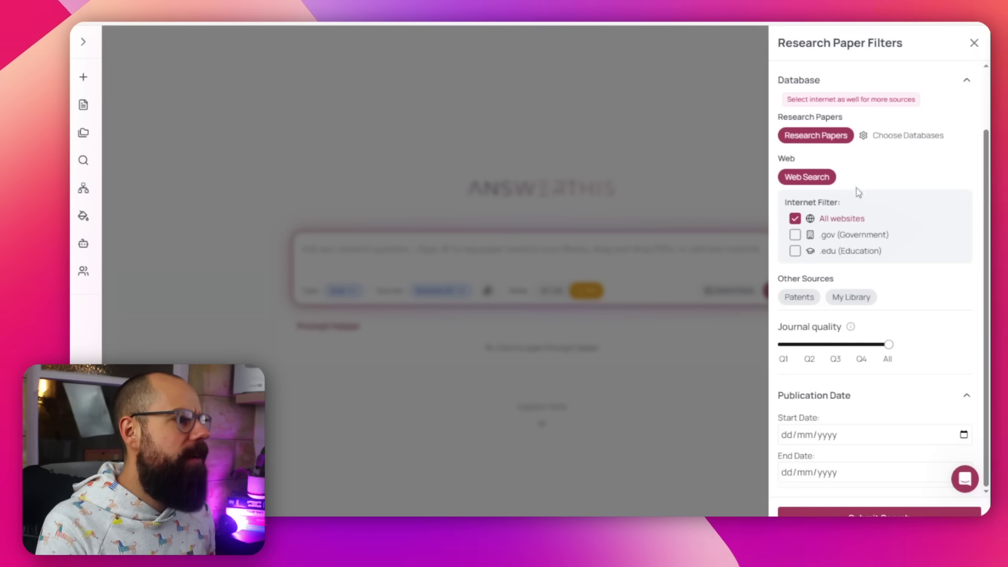
Step: Lower Minimum Citations to 0 and check the Choose Databases list and remaining filters
scroll(882, 207, "up", 3)
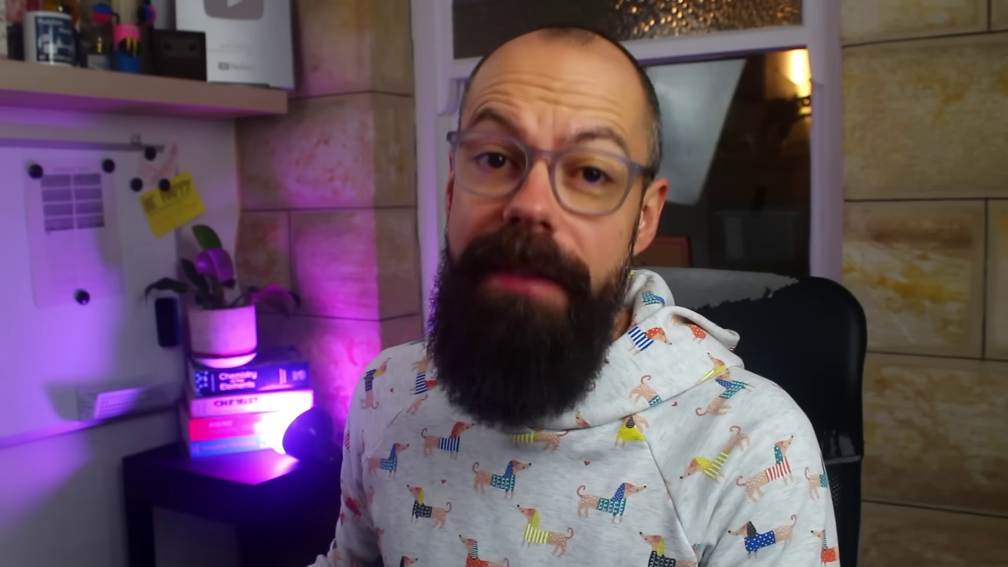
left_click_drag(800, 104, 782, 104)
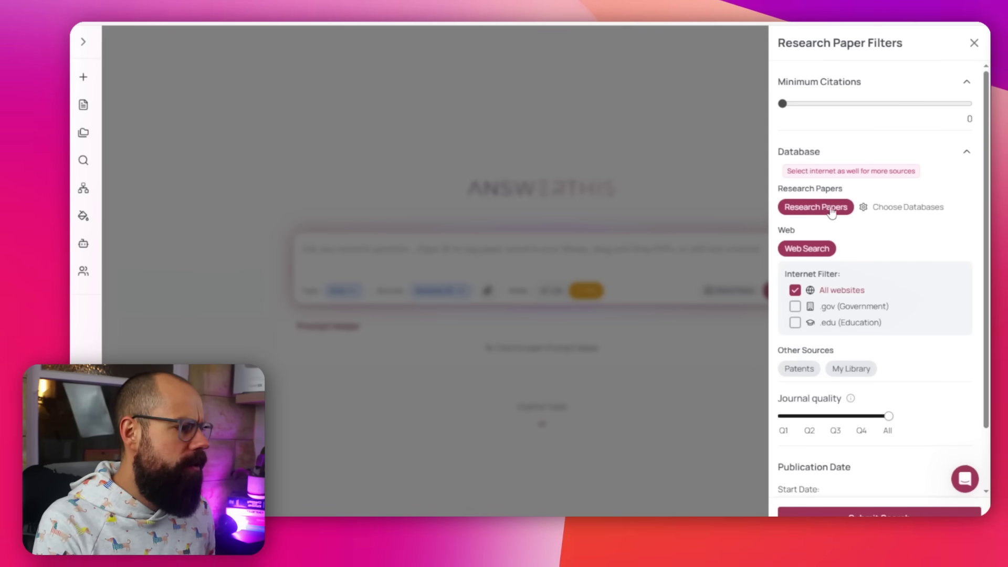
left_click(882, 209)
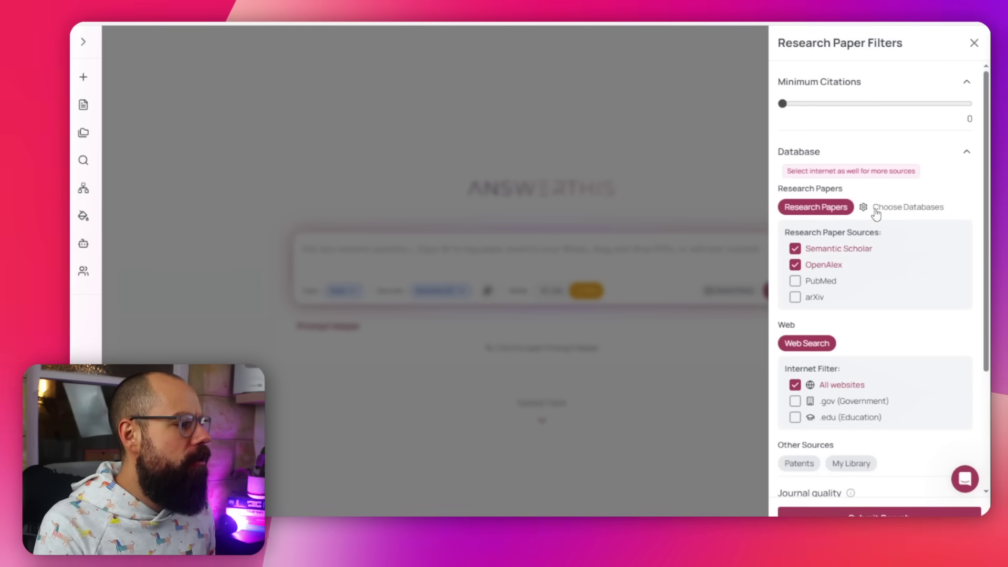
left_click(877, 210)
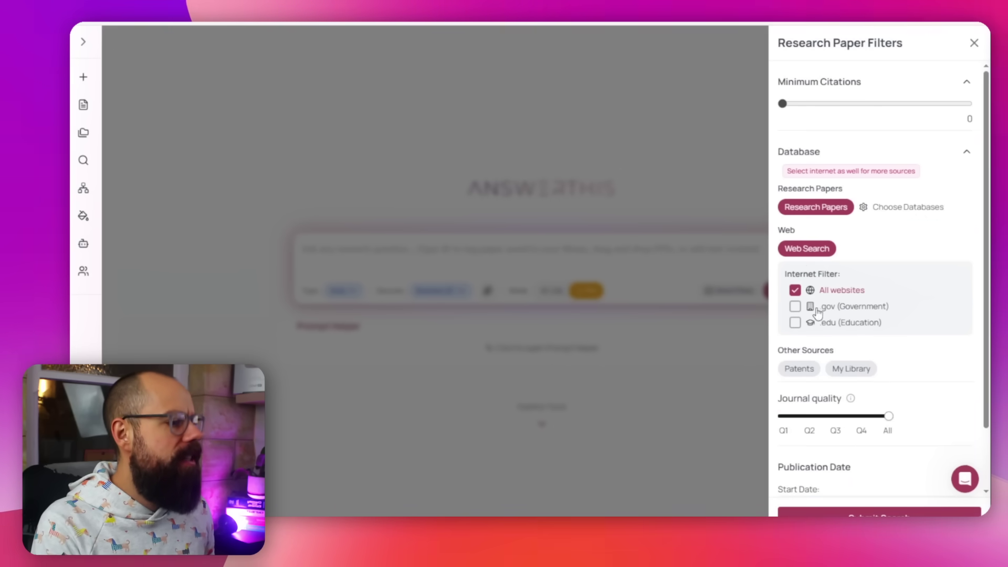
scroll(817, 313, "down", 2)
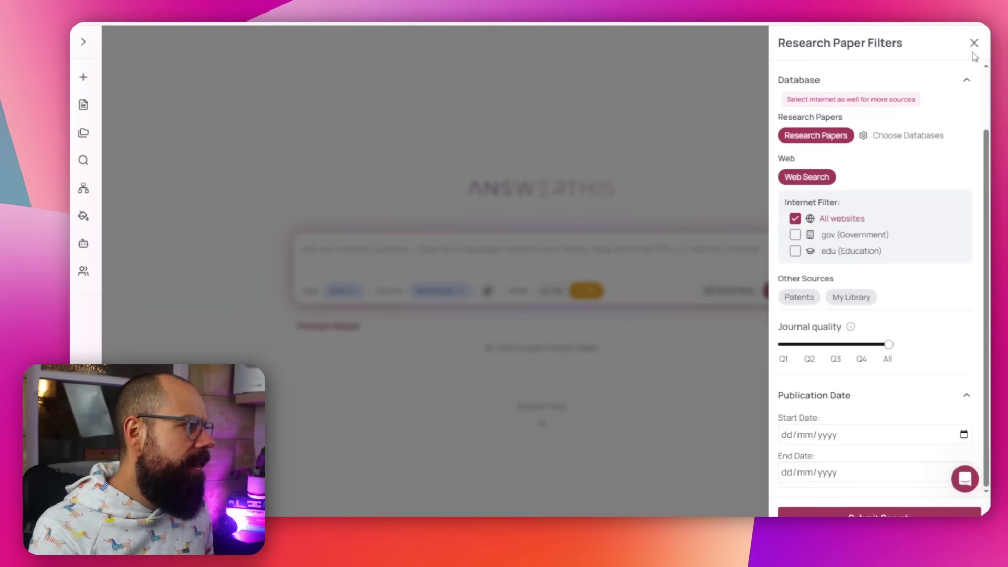
Step: Close the filters and reopen the earlier self-healing electrodes literature review from the sidebar
left_click(974, 44)
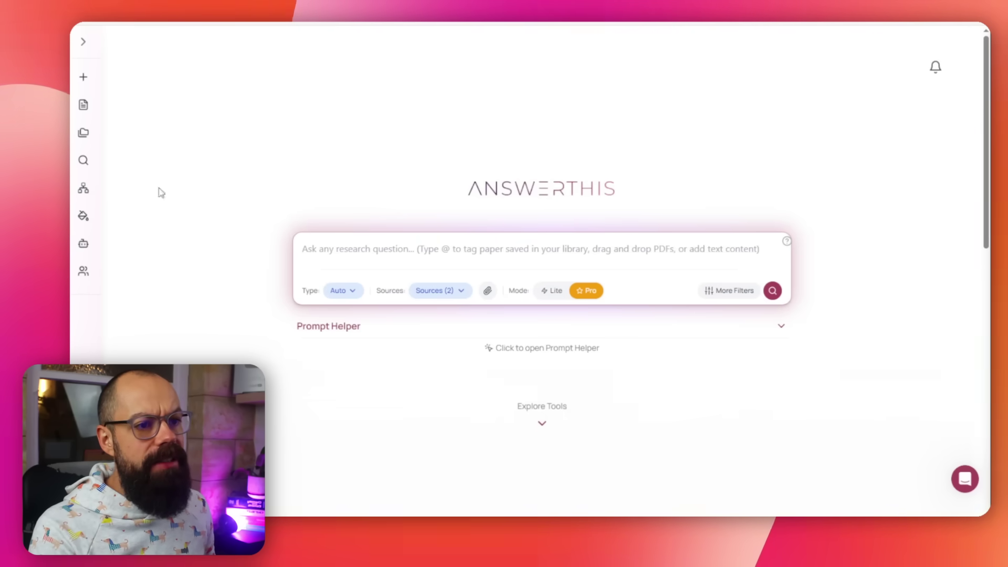
left_click(83, 46)
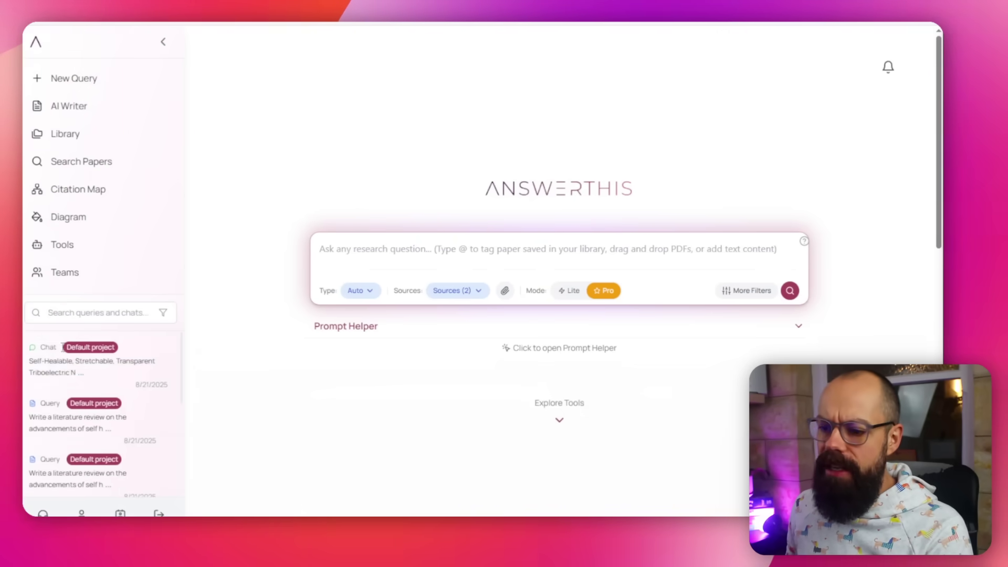
left_click(65, 416)
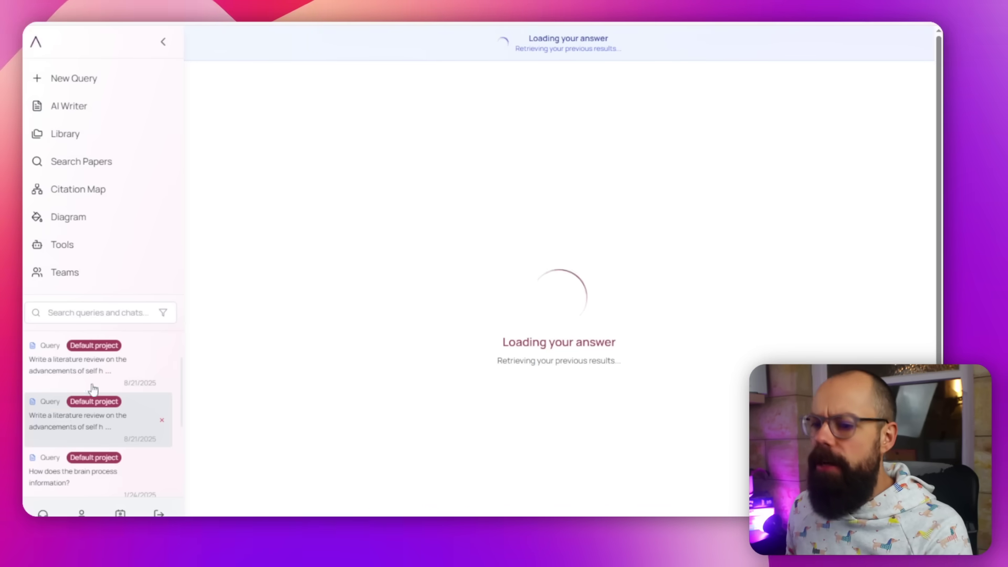
left_click(169, 45)
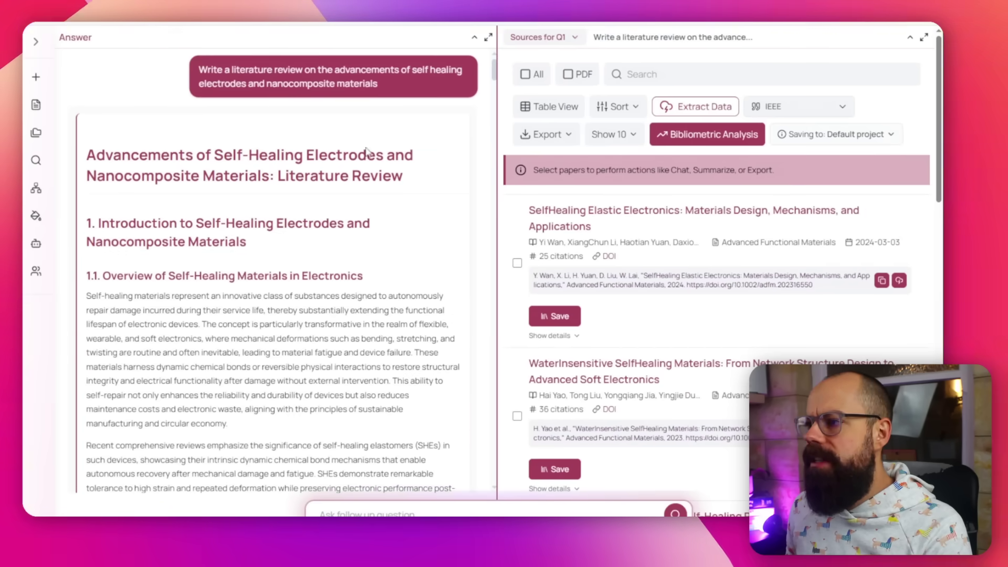
Step: Highlight parts of the query and read through the generated review and its references
left_click_drag(217, 79, 245, 79)
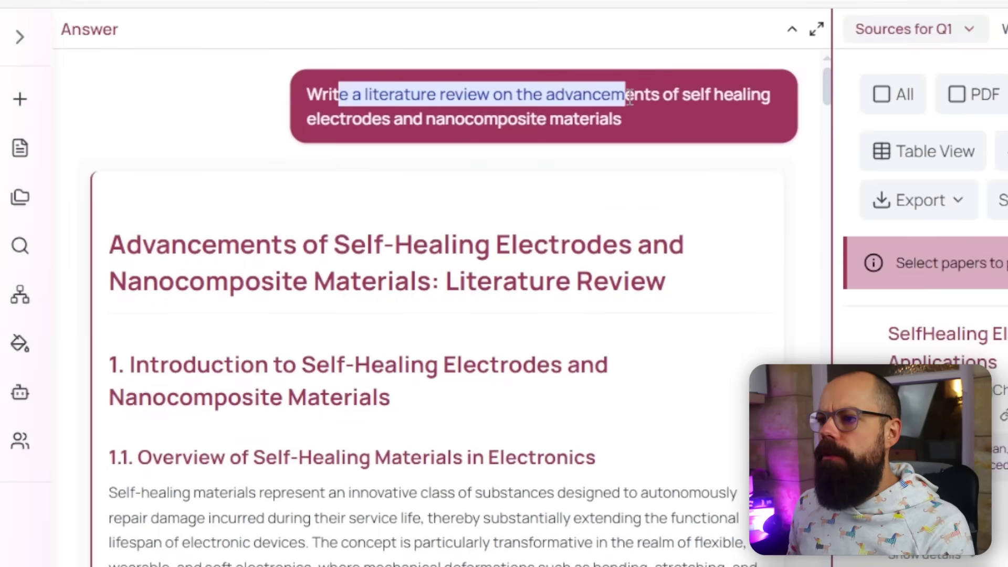
left_click_drag(317, 116, 430, 121)
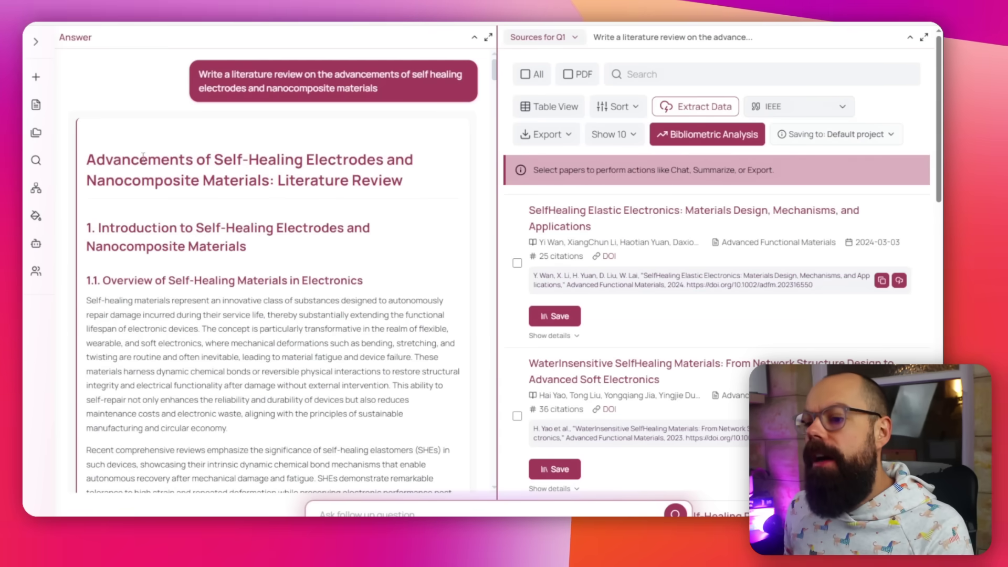
scroll(142, 156, "down", 20)
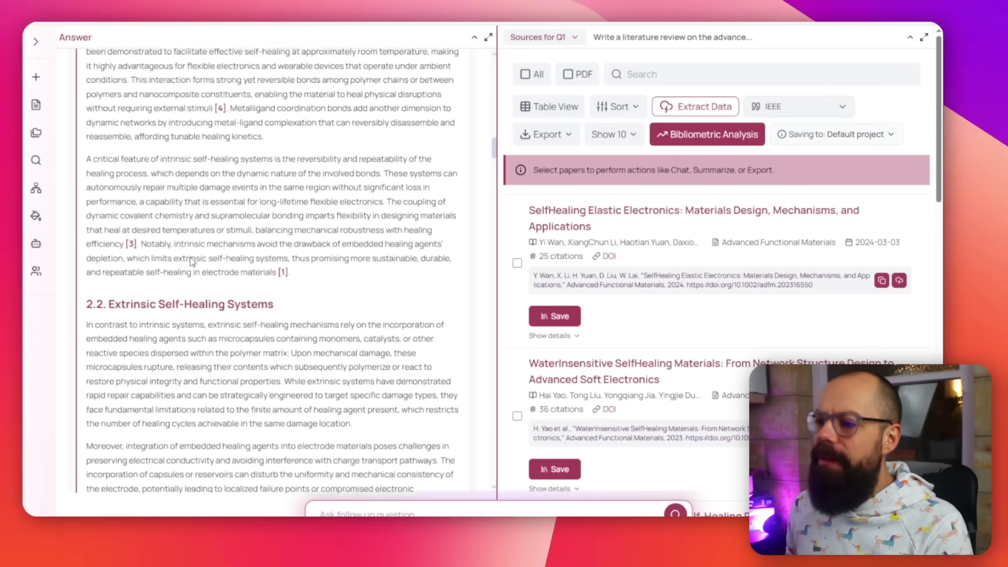
scroll(191, 261, "down", 20)
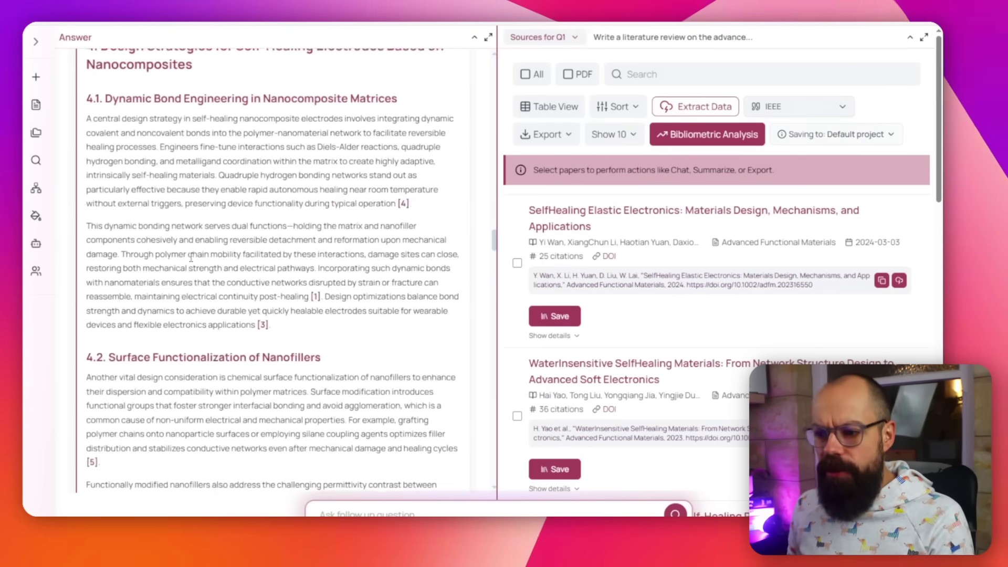
scroll(191, 257, "down", 5)
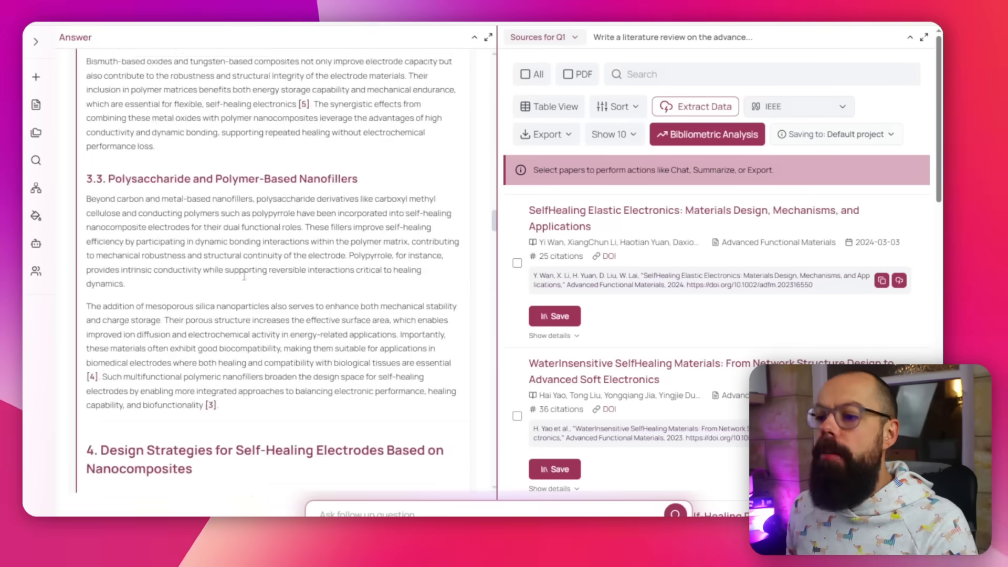
scroll(244, 277, "up", 20)
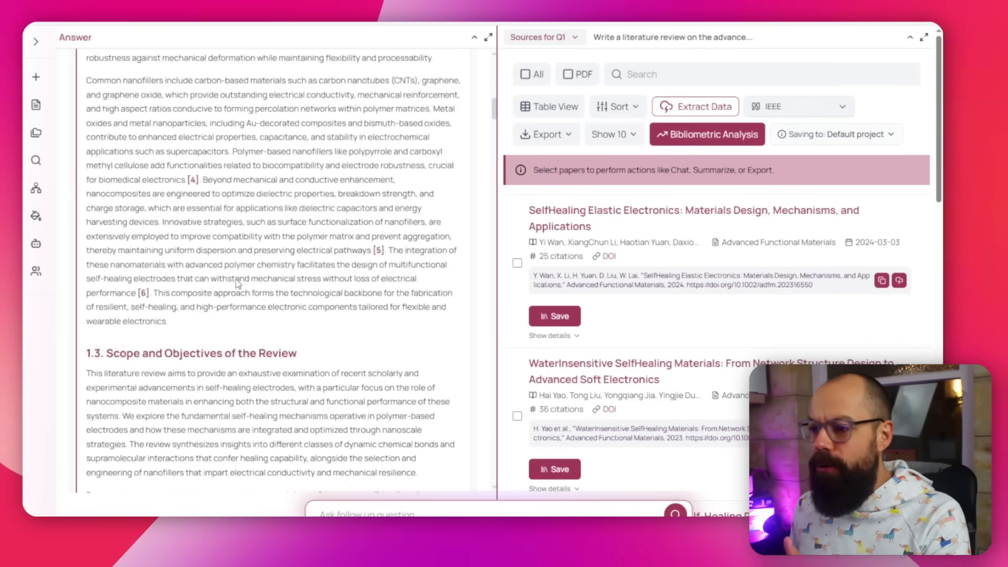
scroll(236, 284, "up", 10)
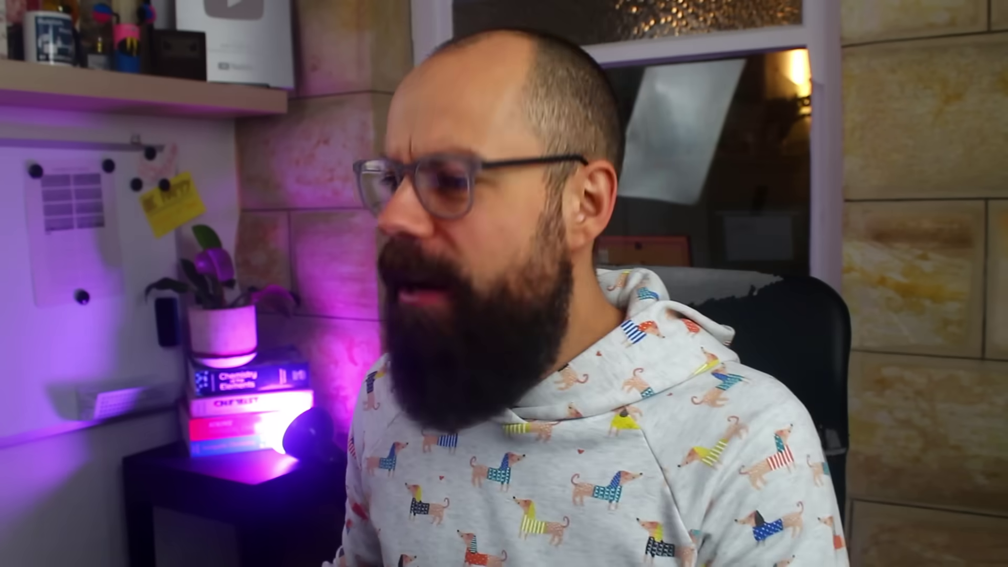
scroll(218, 290, "down", 15)
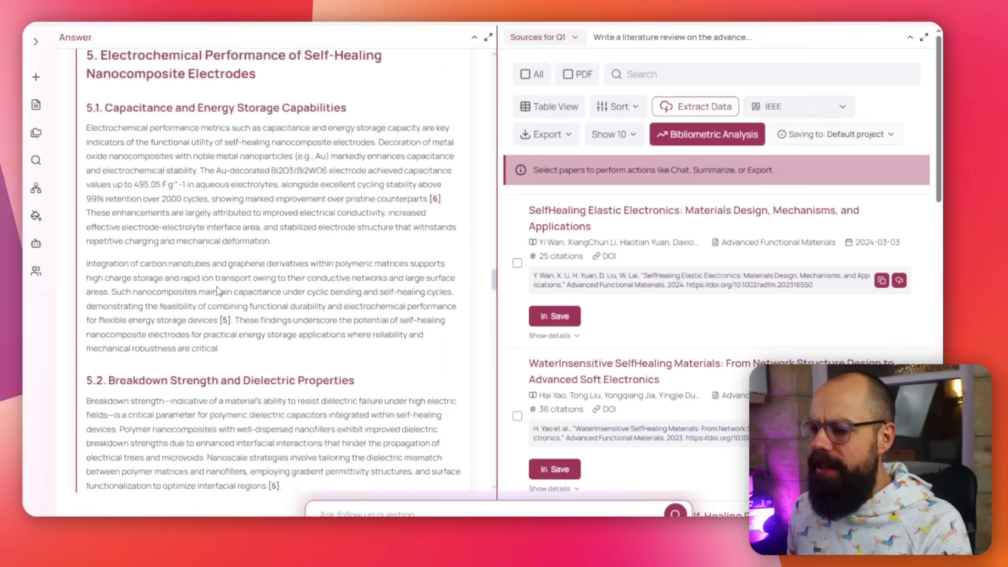
scroll(218, 290, "down", 20)
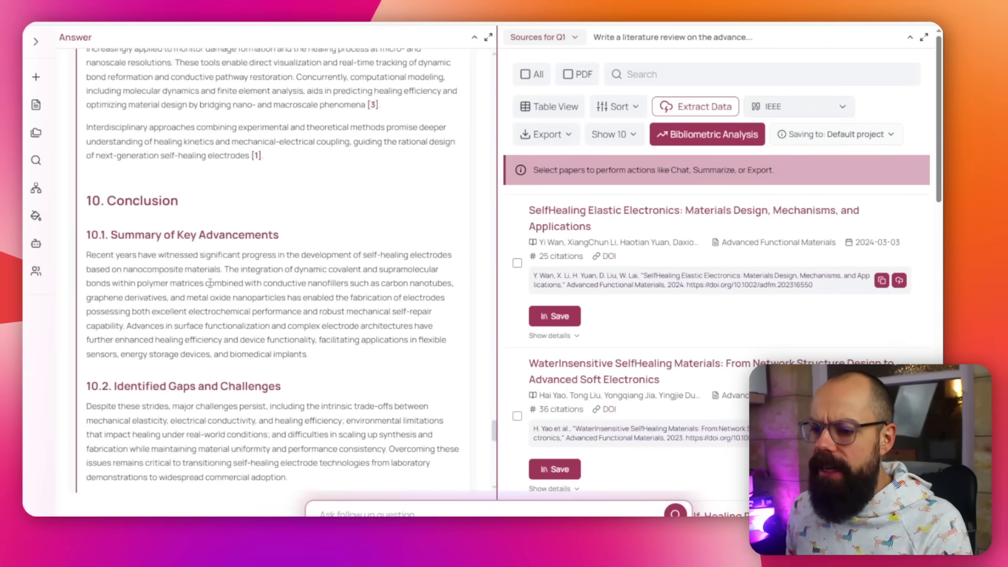
scroll(209, 283, "down", 15)
scroll(158, 281, "up", 10)
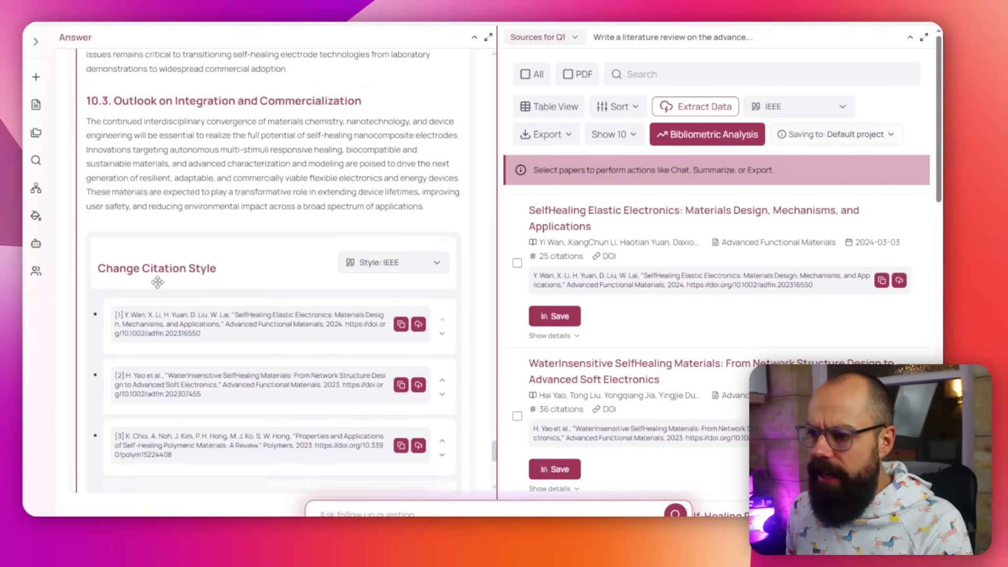
scroll(157, 282, "up", 8)
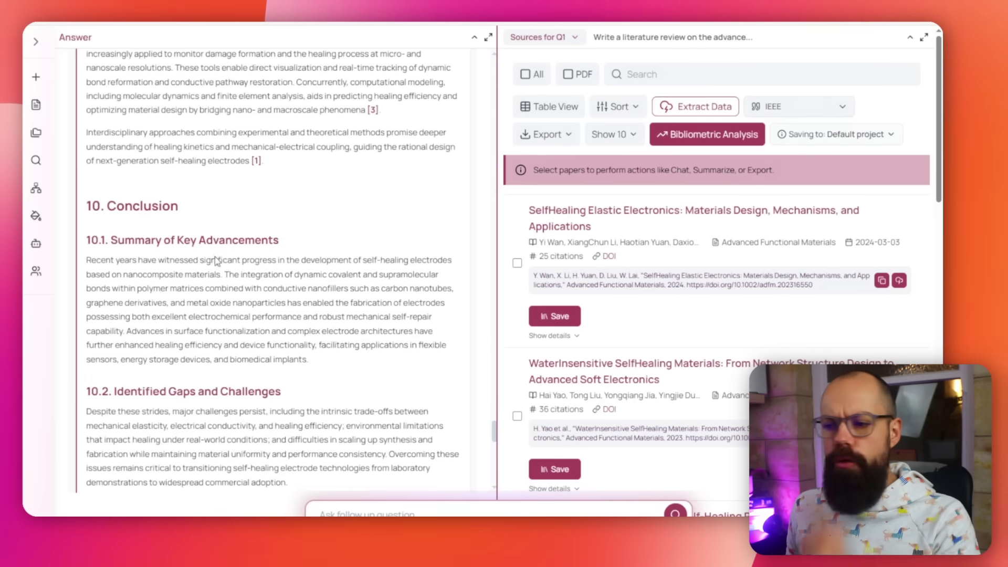
scroll(215, 259, "down", 10)
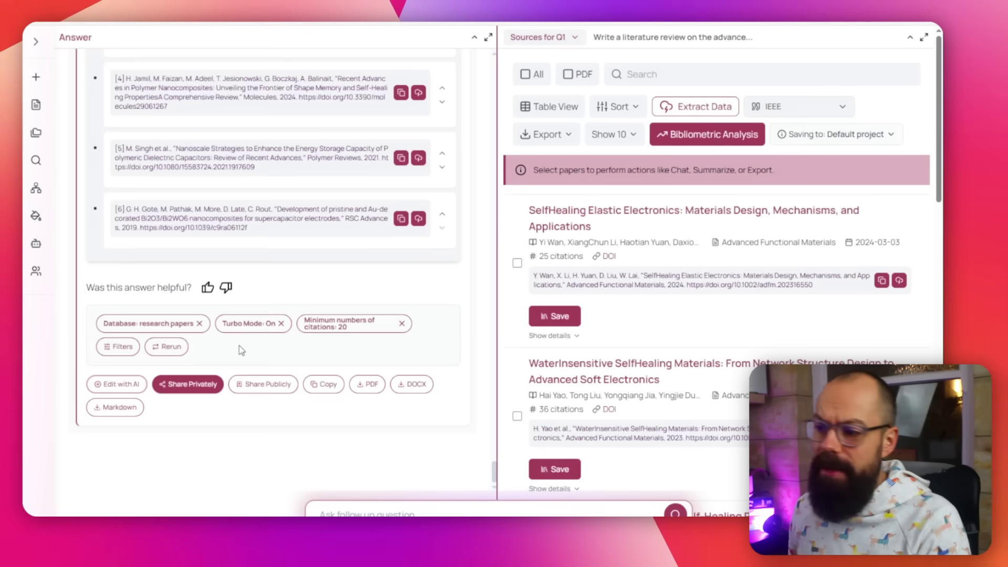
scroll(271, 346, "up", 15)
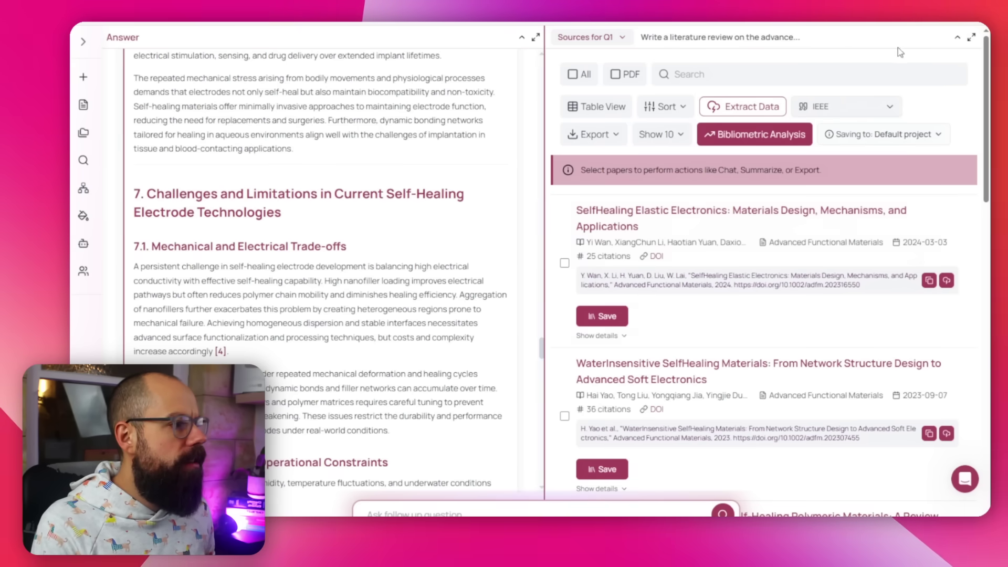
Step: Expand the Sources list to fill the window and preview the Polymer Nanocomposites review's abstract
left_click(970, 40)
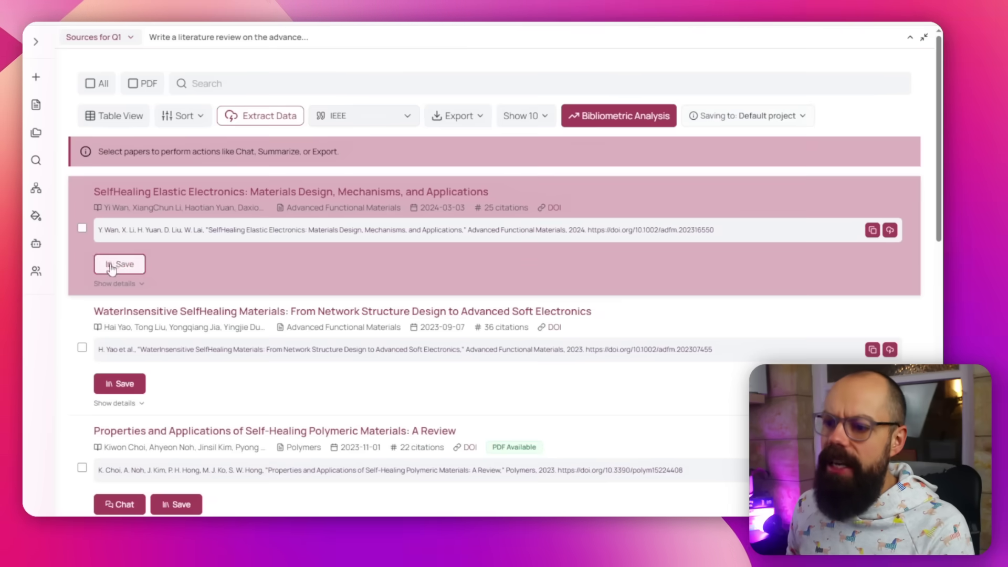
scroll(136, 297, "down", 1)
scroll(137, 297, "down", 7)
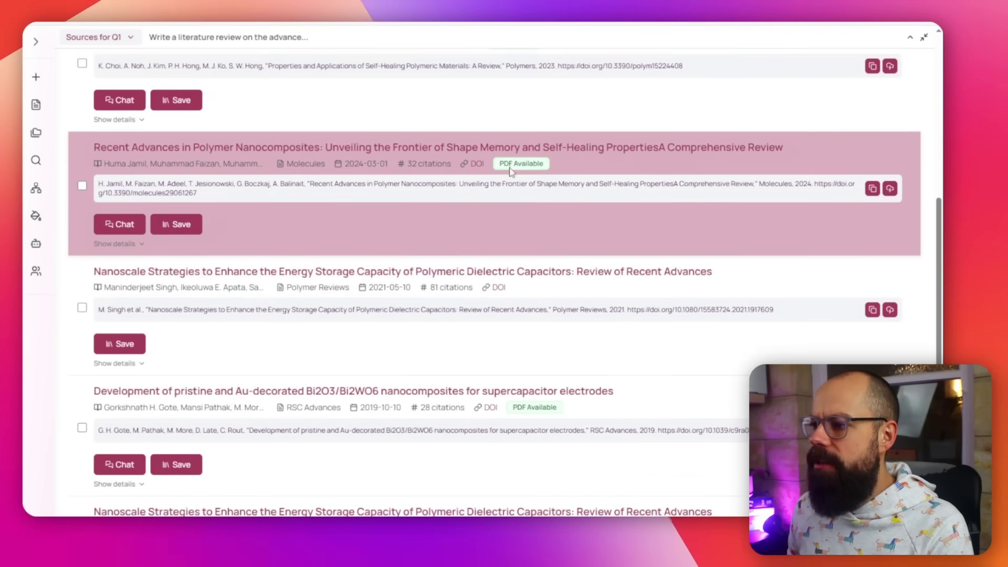
left_click(116, 245)
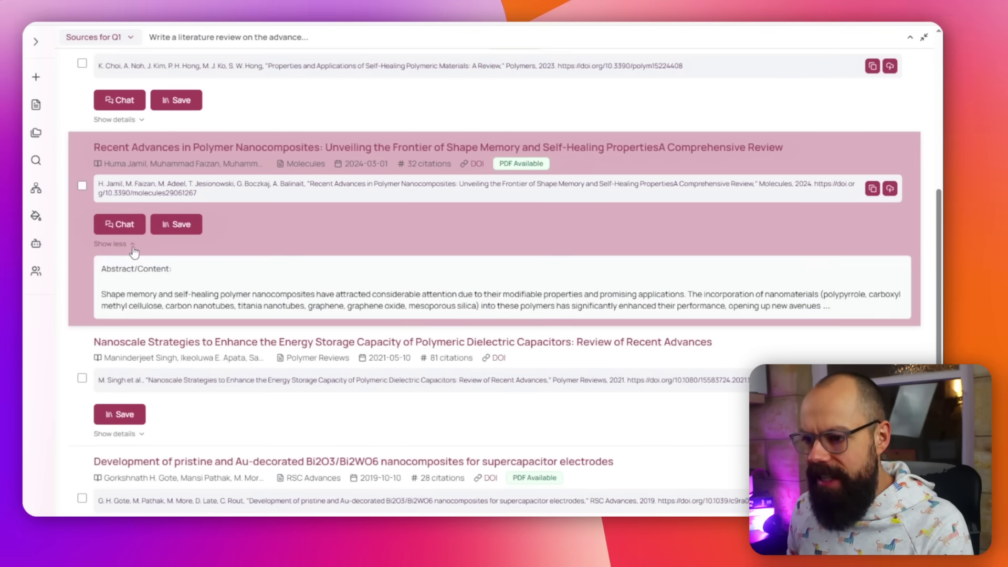
left_click(133, 247)
scroll(484, 157, "up", 7)
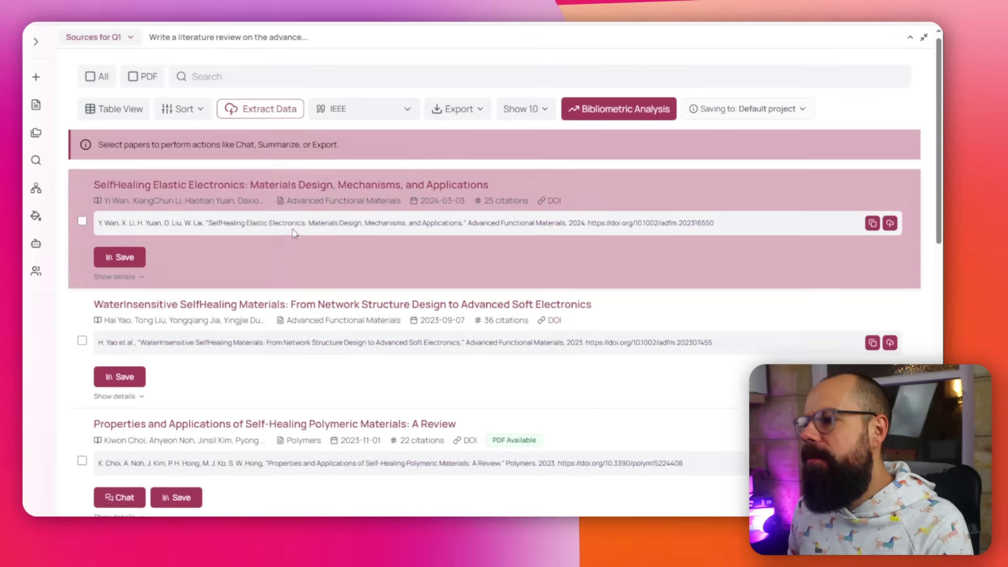
Step: Select all eight papers, generate their bibliometric analysis, and browse the resulting charts
left_click(91, 84)
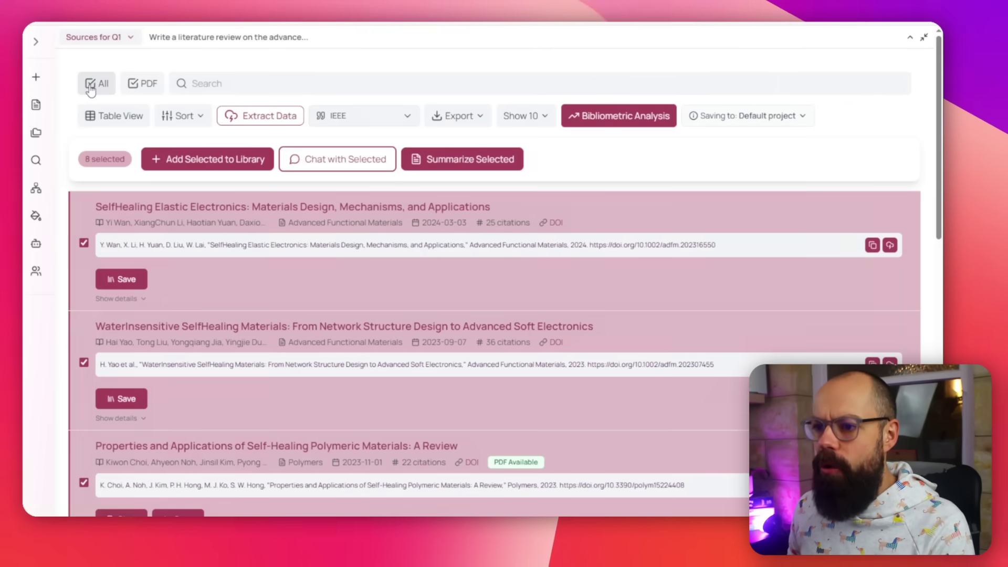
left_click(602, 116)
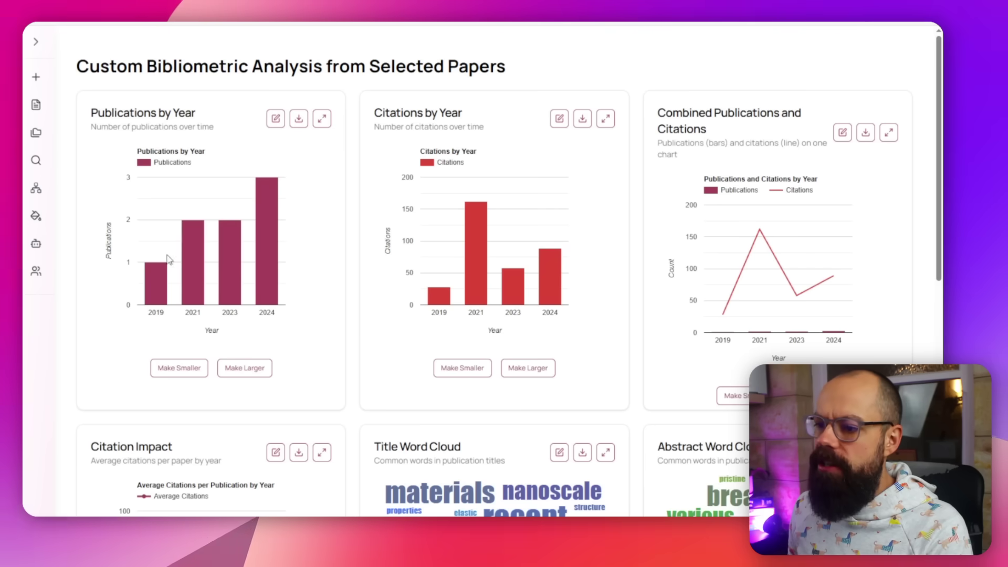
mouse_move(149, 295)
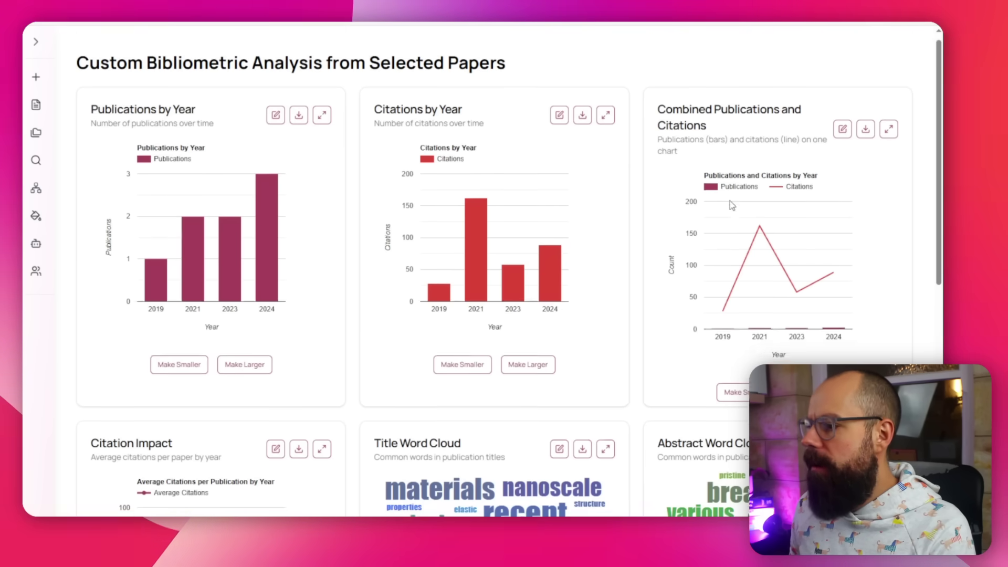
scroll(729, 201, "down", 6)
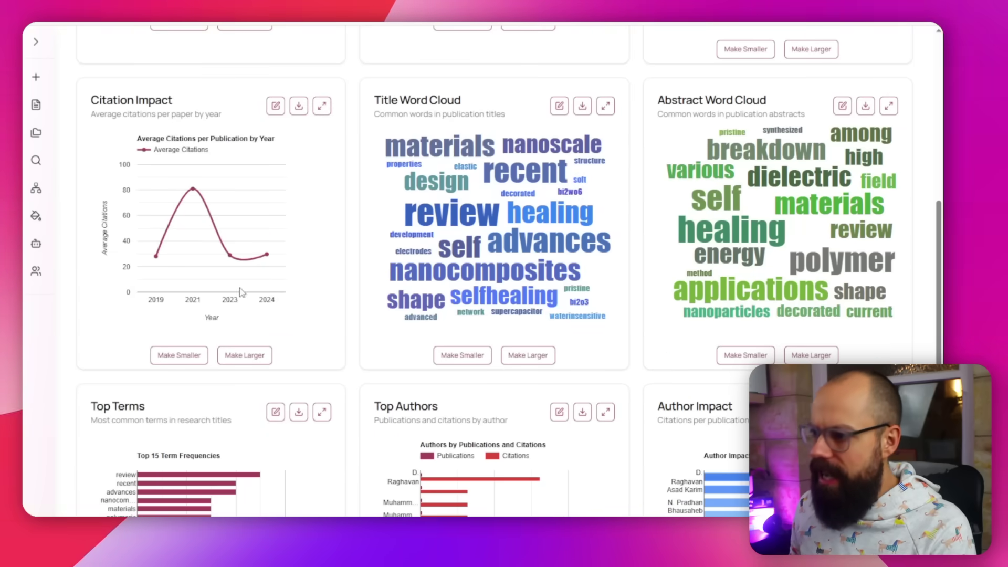
scroll(699, 198, "down", 3)
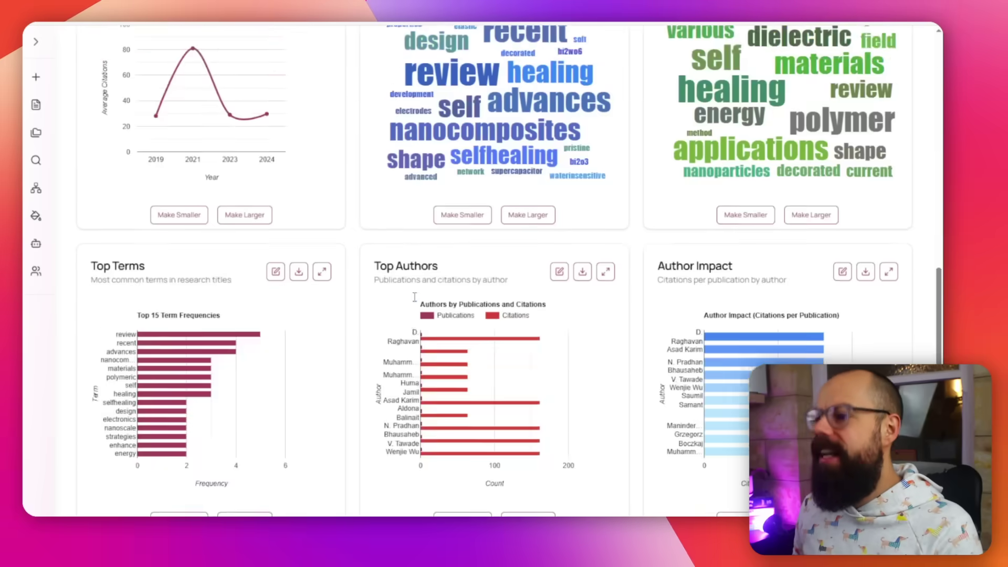
Step: Open the review in the document editor and start the Assistant's analysis of it
scroll(413, 303, "up", 10)
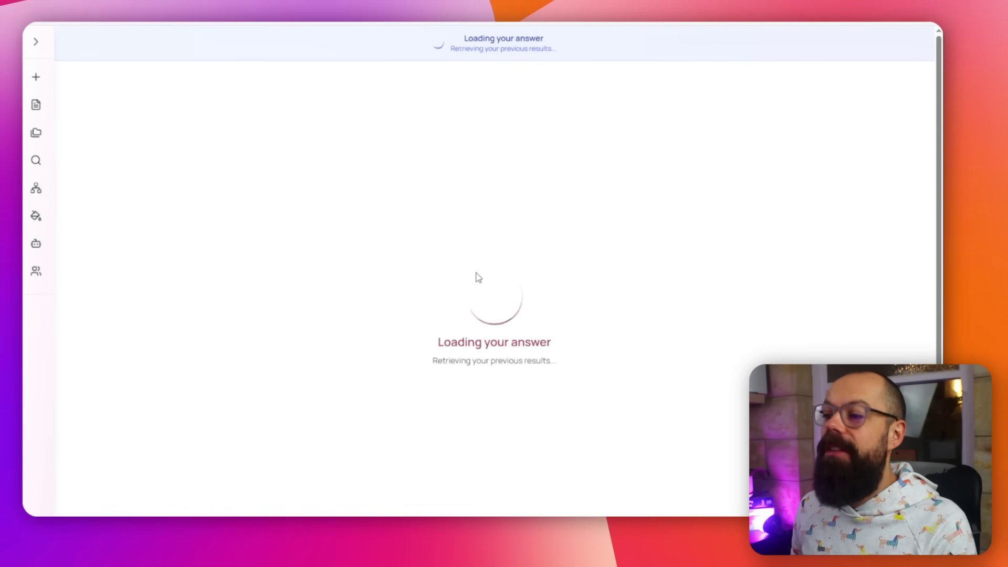
scroll(571, 351, "down", 5)
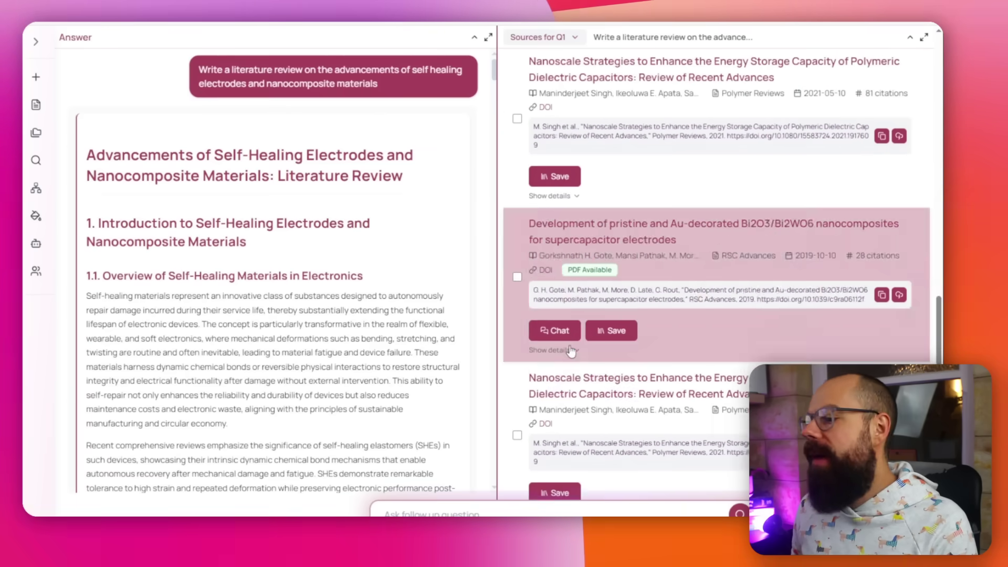
scroll(571, 350, "down", 5)
scroll(417, 462, "down", 20)
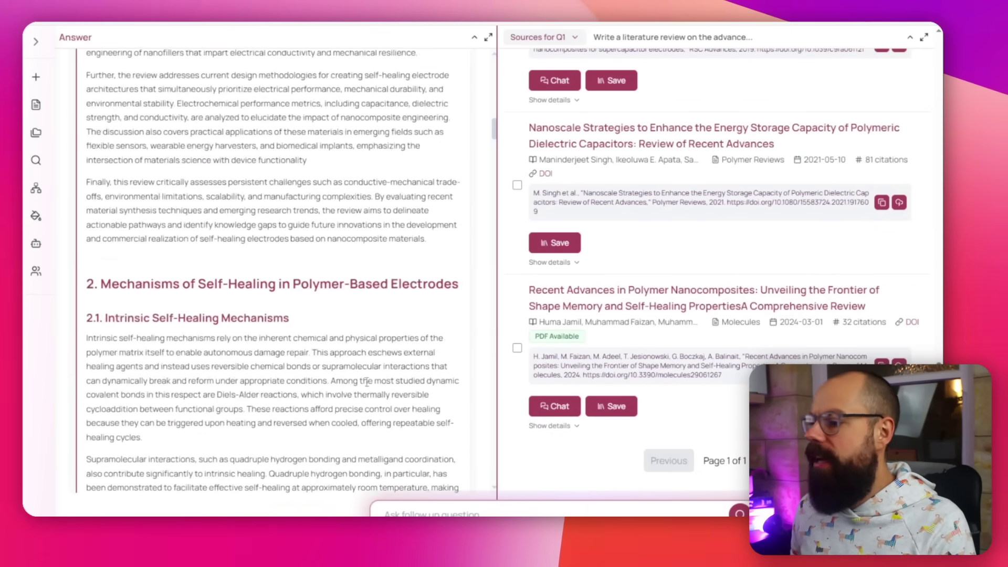
scroll(690, 252, "up", 10)
scroll(690, 252, "up", 3)
scroll(273, 252, "up", 10)
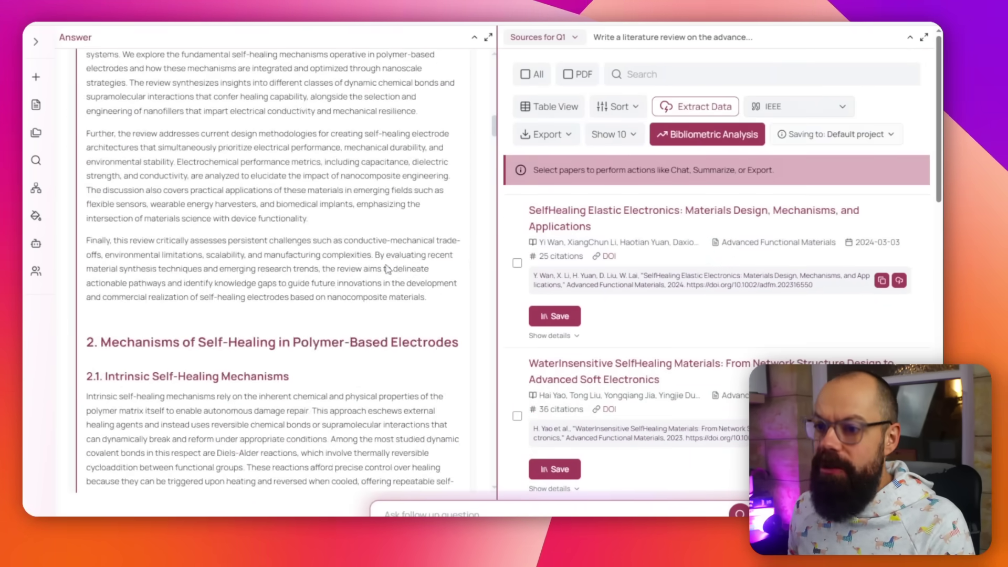
mouse_move(32, 131)
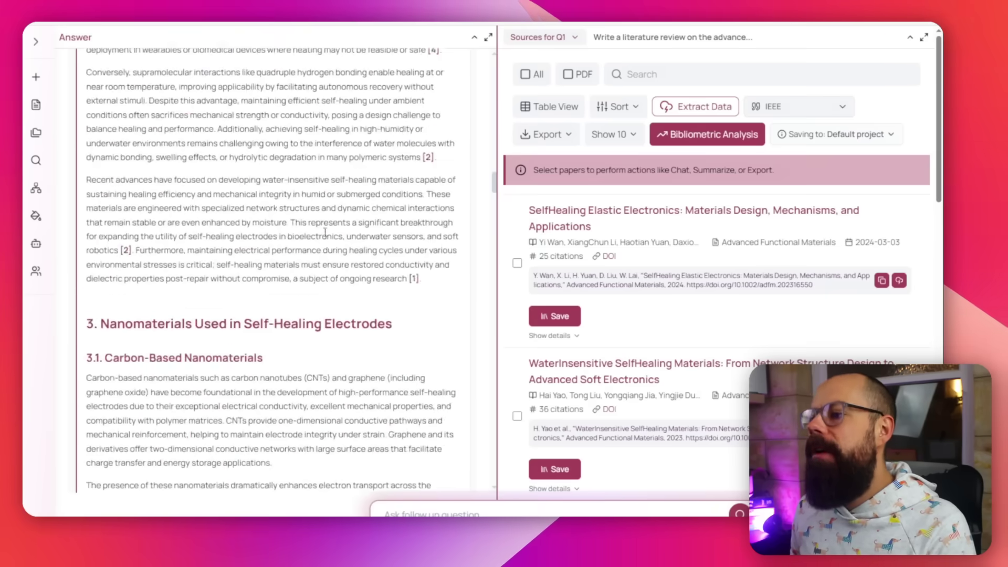
scroll(316, 237, "down", 15)
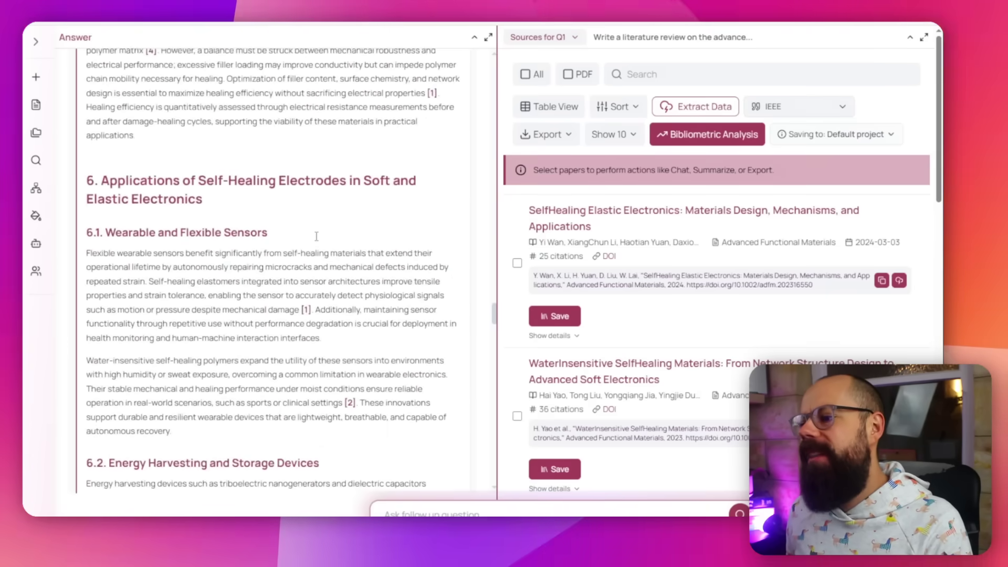
scroll(317, 236, "down", 20)
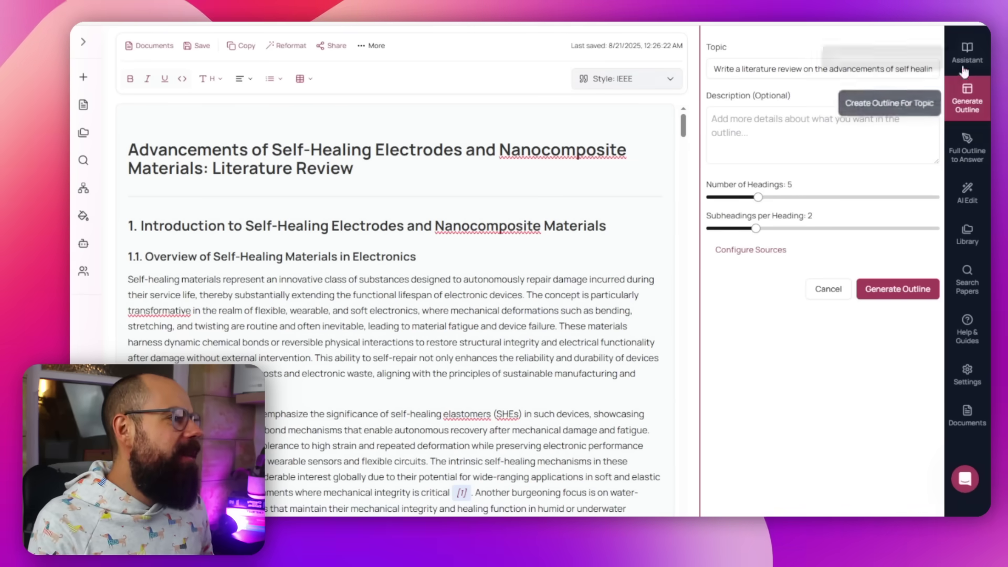
left_click(970, 57)
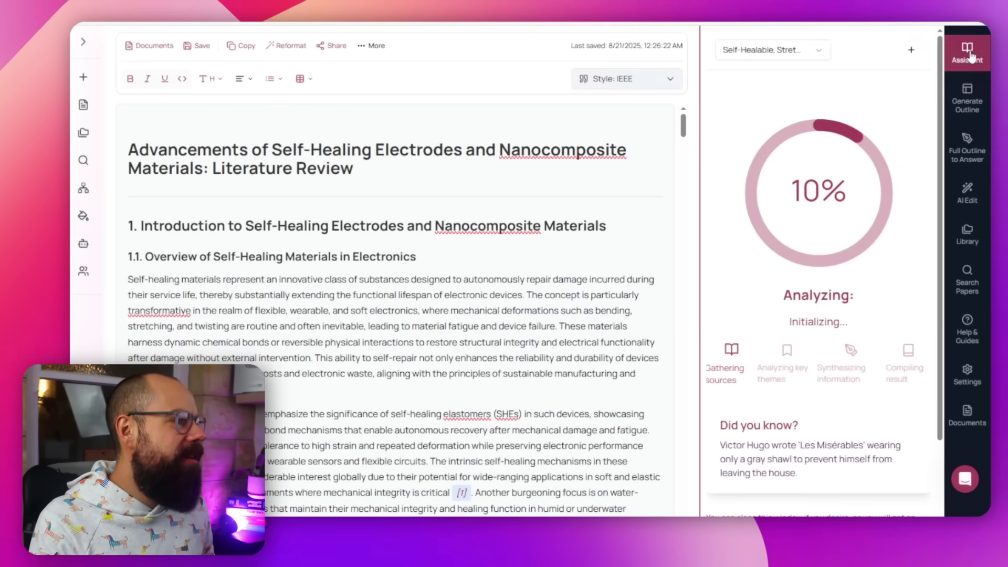
Step: Step through the Generate Outline and Full Outline to Answer panels to the whole-document AI Edit options
scroll(793, 257, "down", 2)
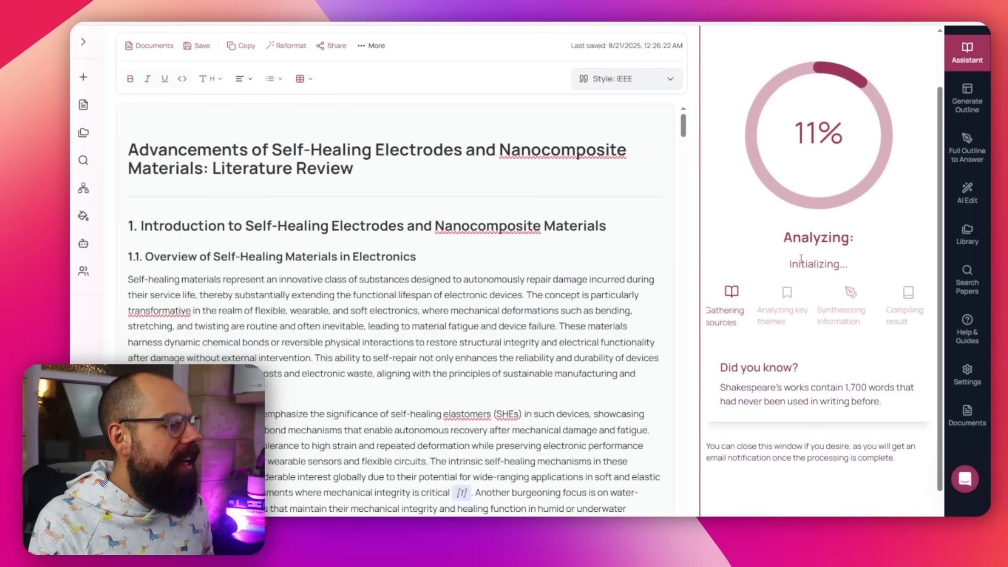
scroll(816, 260, "up", 2)
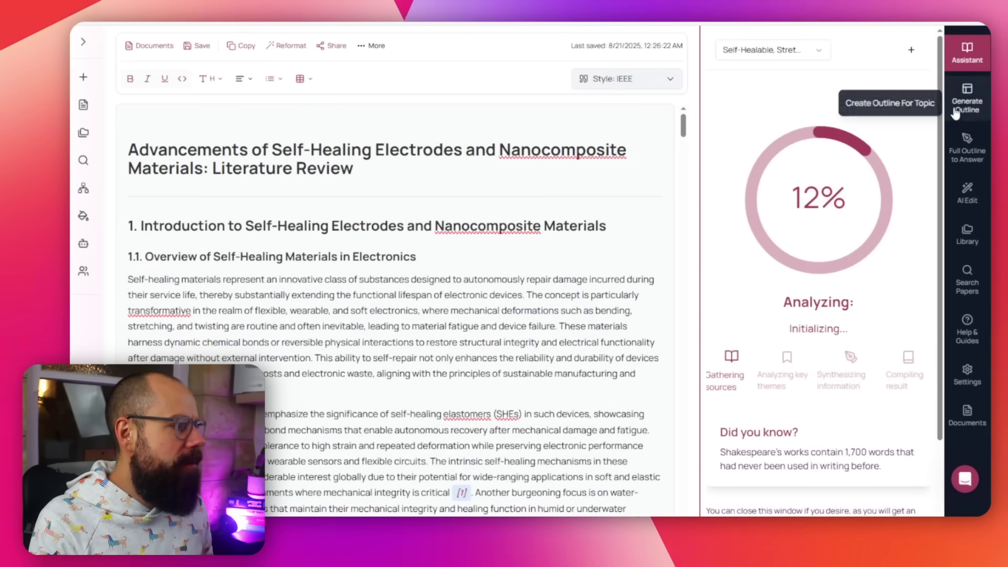
left_click(965, 105)
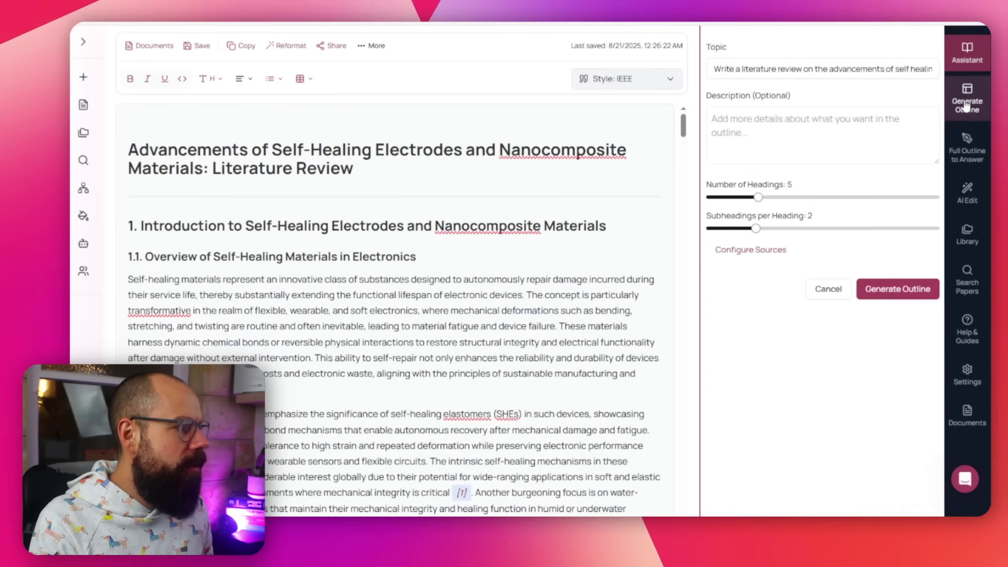
left_click(969, 155)
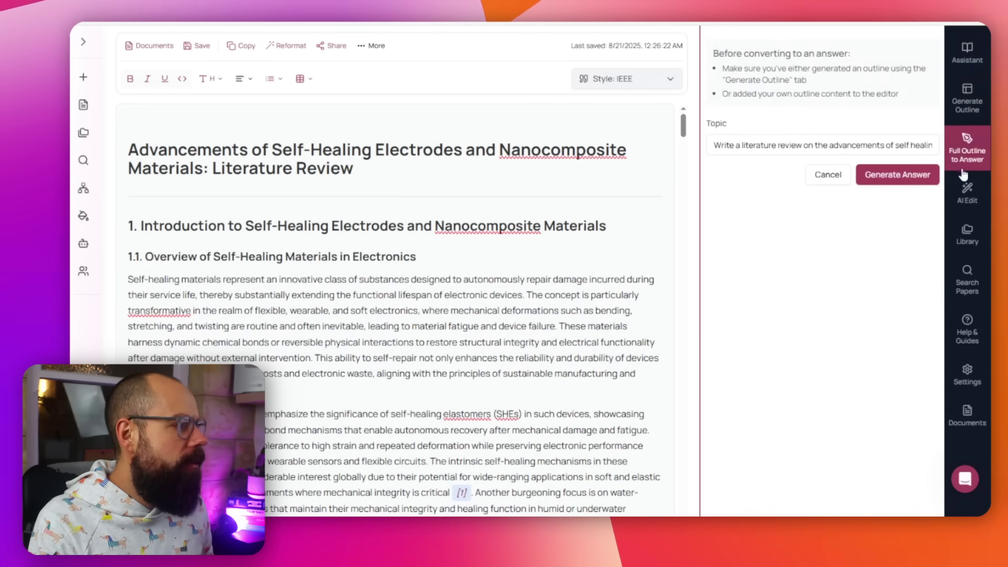
left_click(969, 205)
scroll(362, 257, "down", 8)
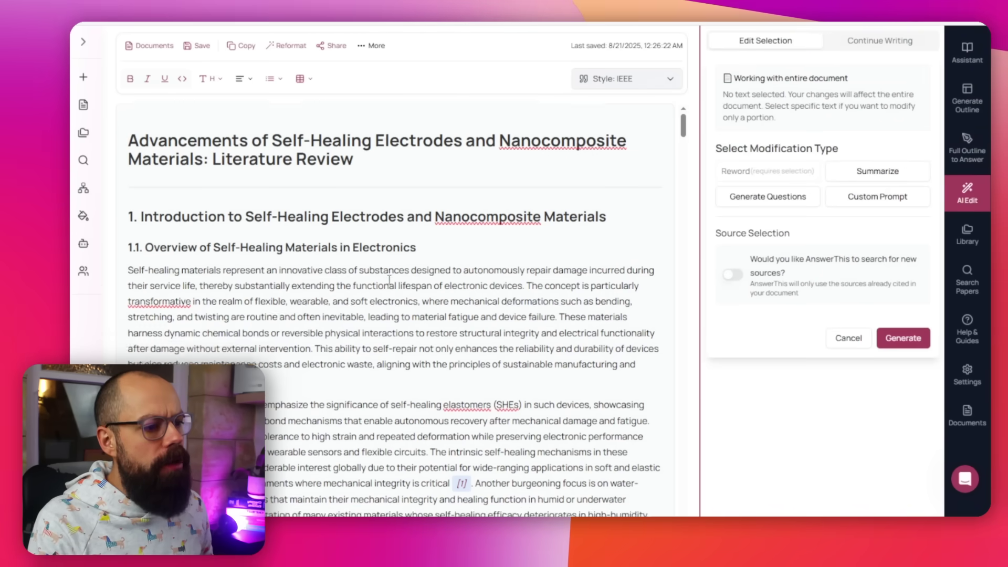
scroll(396, 271, "up", 8)
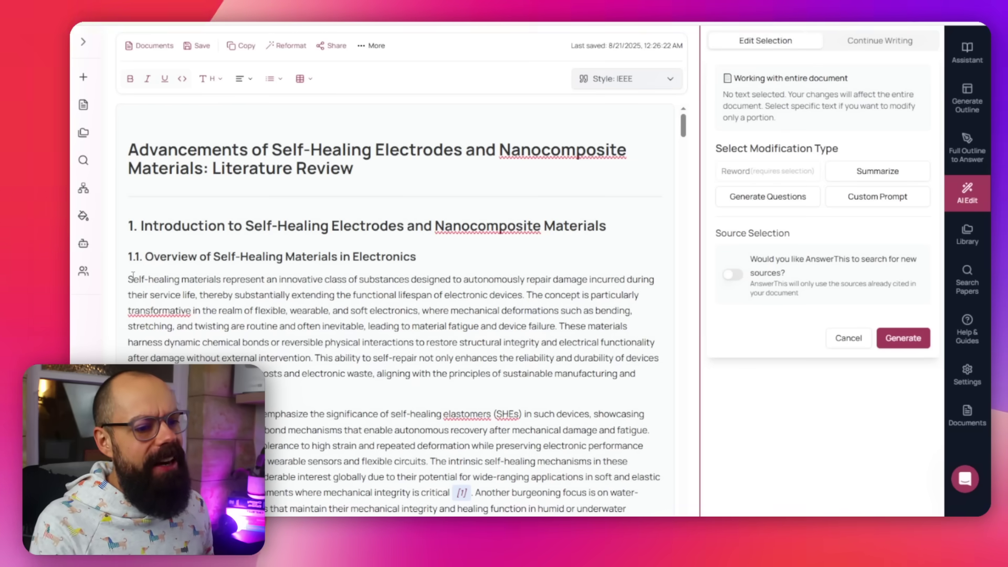
Step: Select section 1.1's first paragraph, enable searching for new sources, then show the Default project library
mouse_move(128, 278)
left_mouse_down()
mouse_move(633, 311)
mouse_move(221, 389)
left_mouse_up()
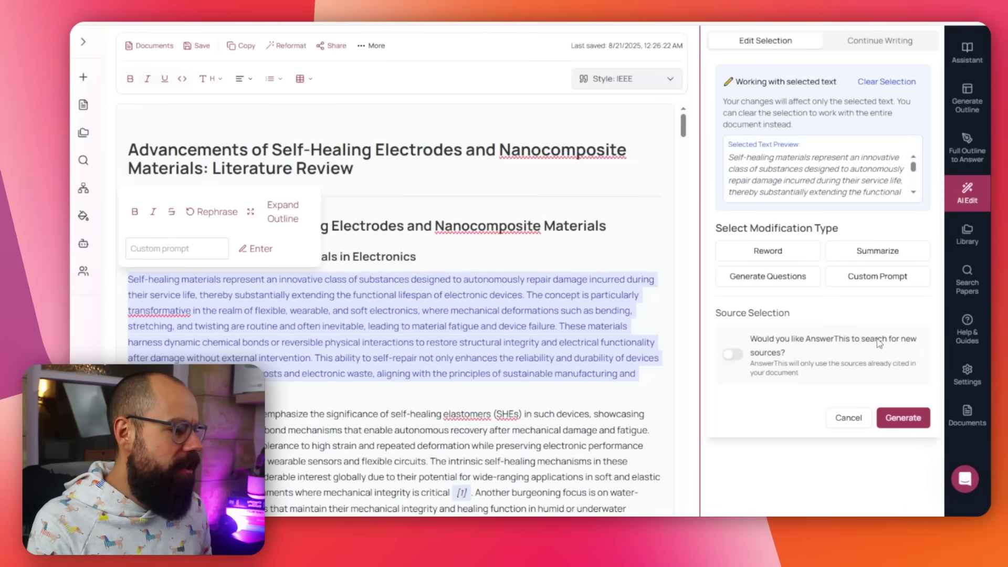
left_click(733, 357)
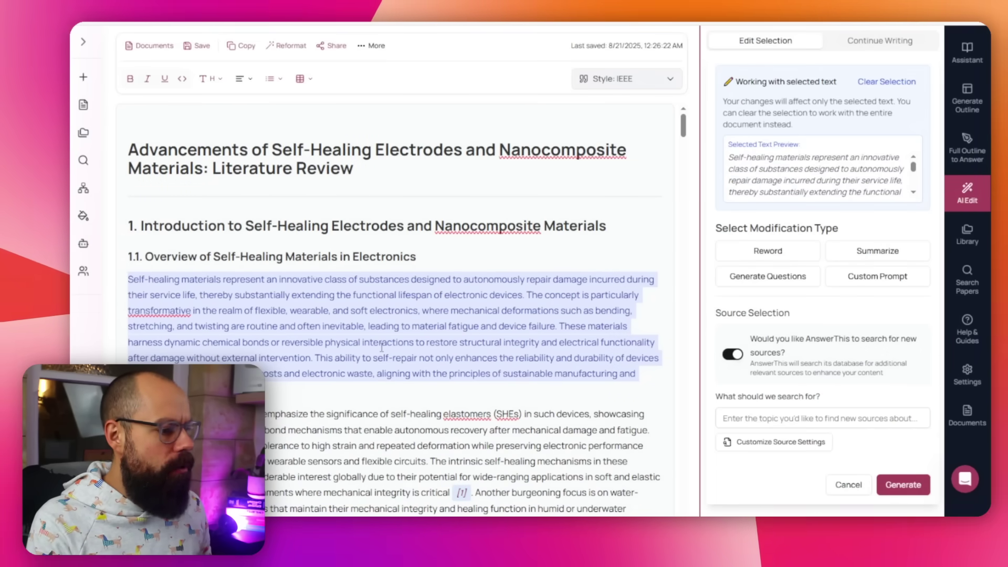
left_click(763, 418)
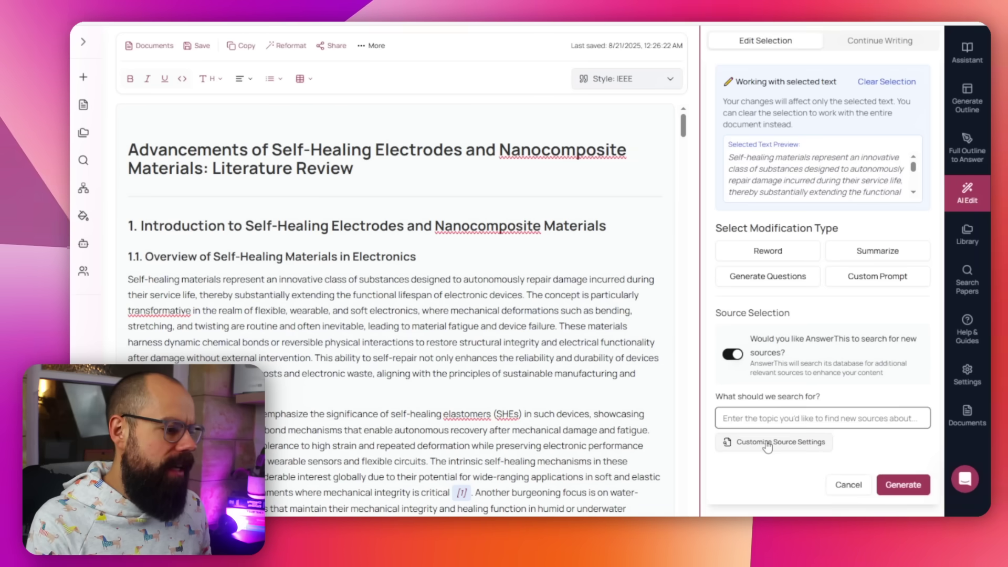
left_click(767, 443)
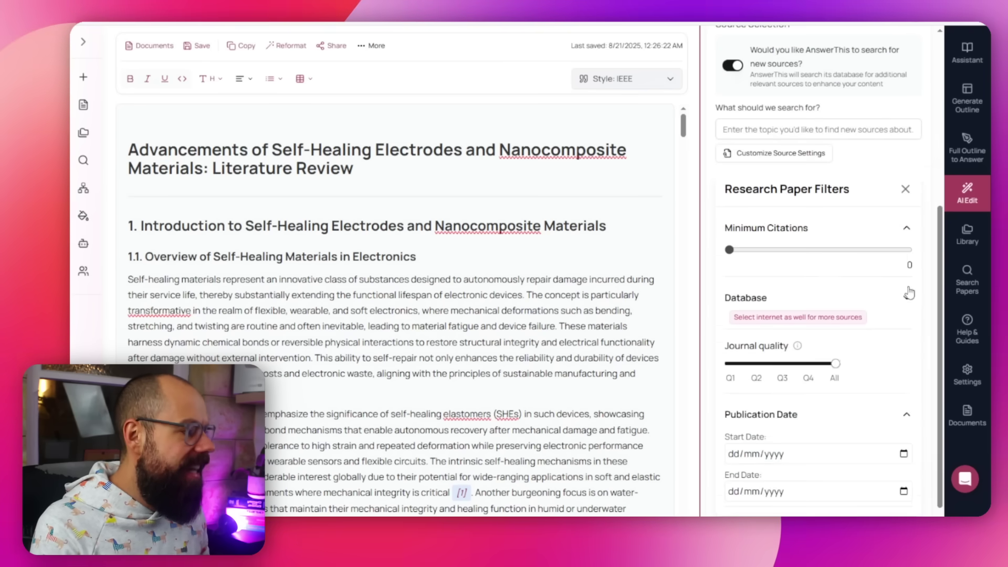
left_click(905, 191)
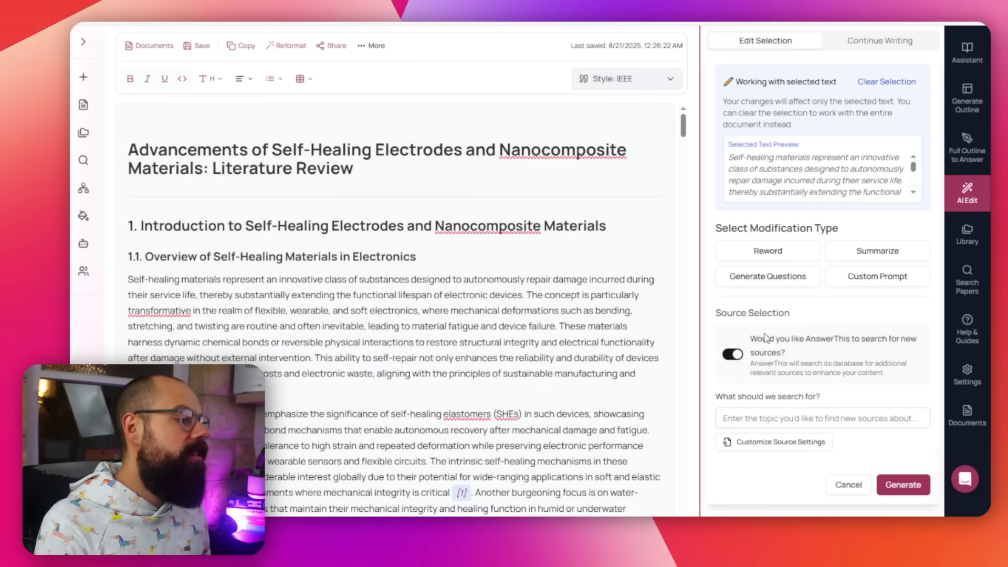
left_click(976, 242)
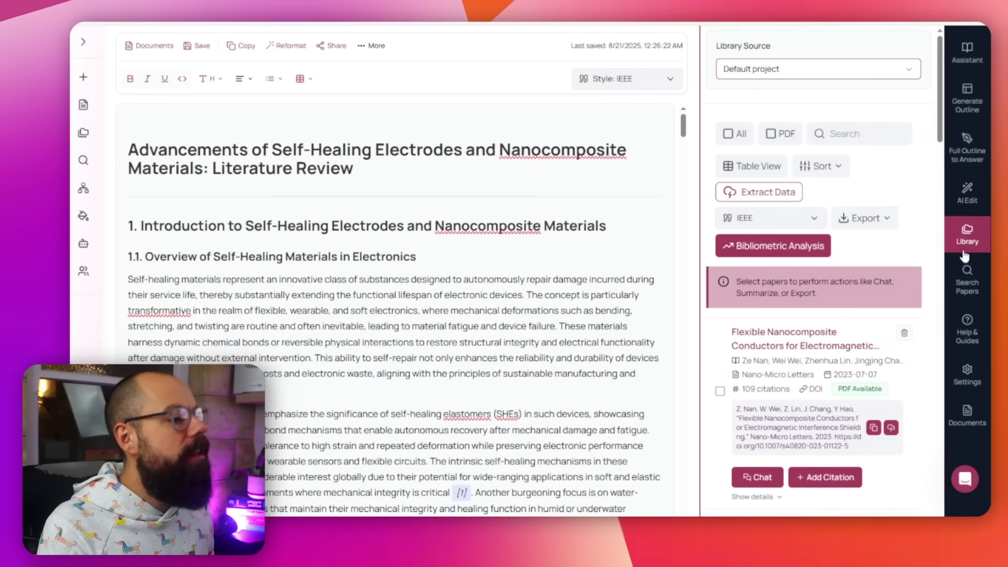
Step: Tick the first library paper, cancel Extract Data, then show Search Papers and the Quick Starting Steps guide
left_click(719, 391)
left_click(759, 196)
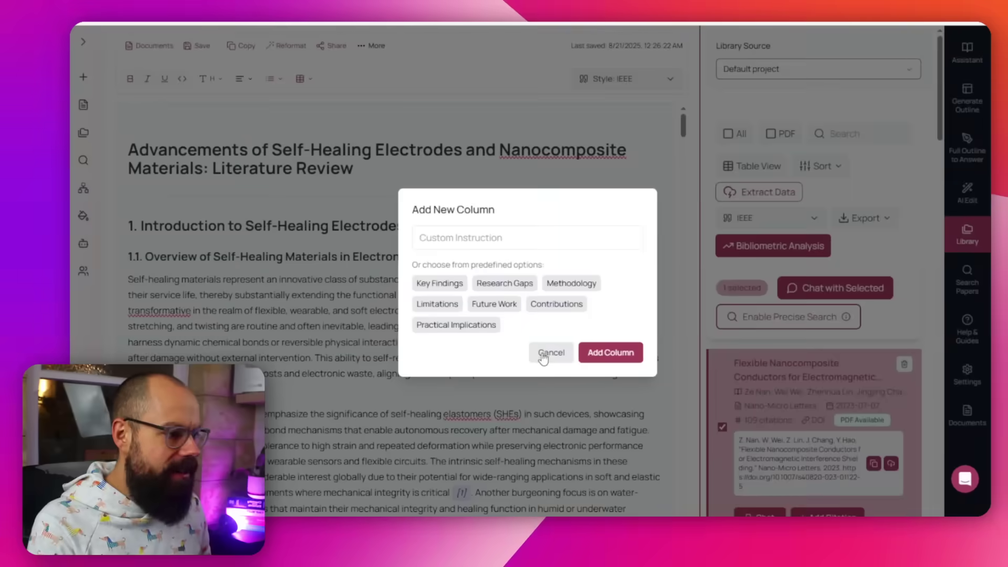
left_click(547, 353)
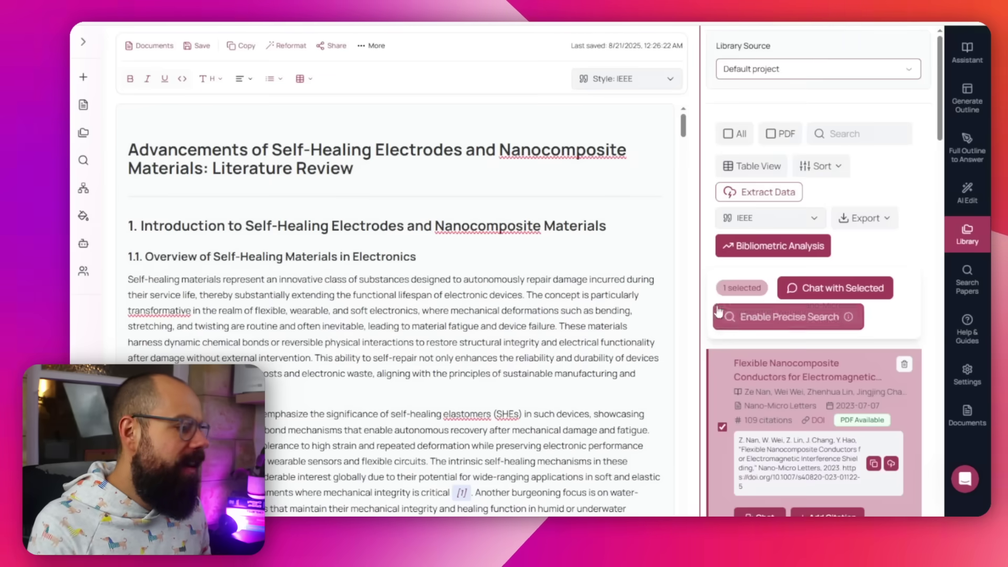
scroll(810, 283, "down", 8)
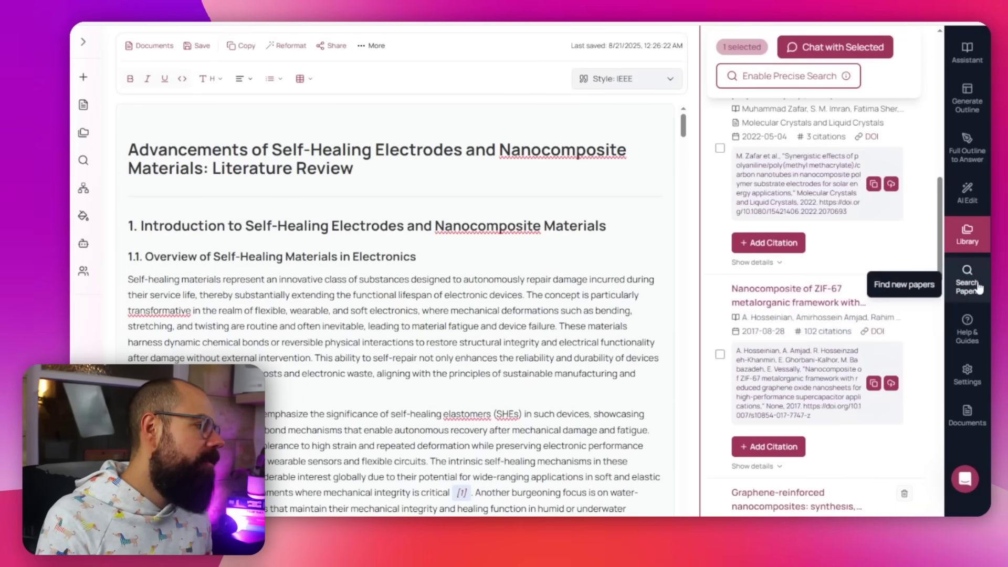
left_click(979, 286)
left_click(970, 326)
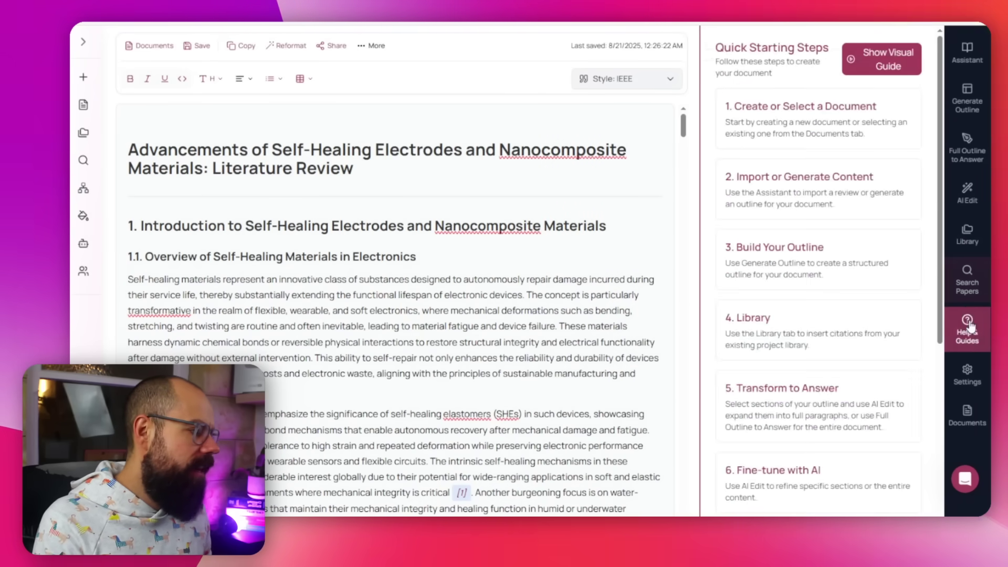
Step: Return to AI Edit and set Continue Writing to add text after 'circular economy.' in section 1.1
left_click(968, 371)
left_click(966, 143)
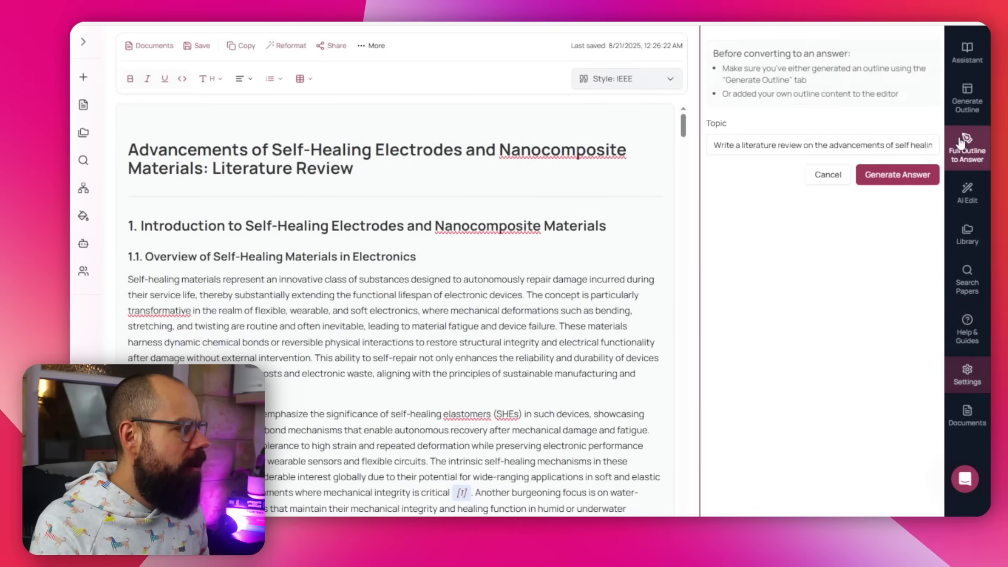
left_click(966, 192)
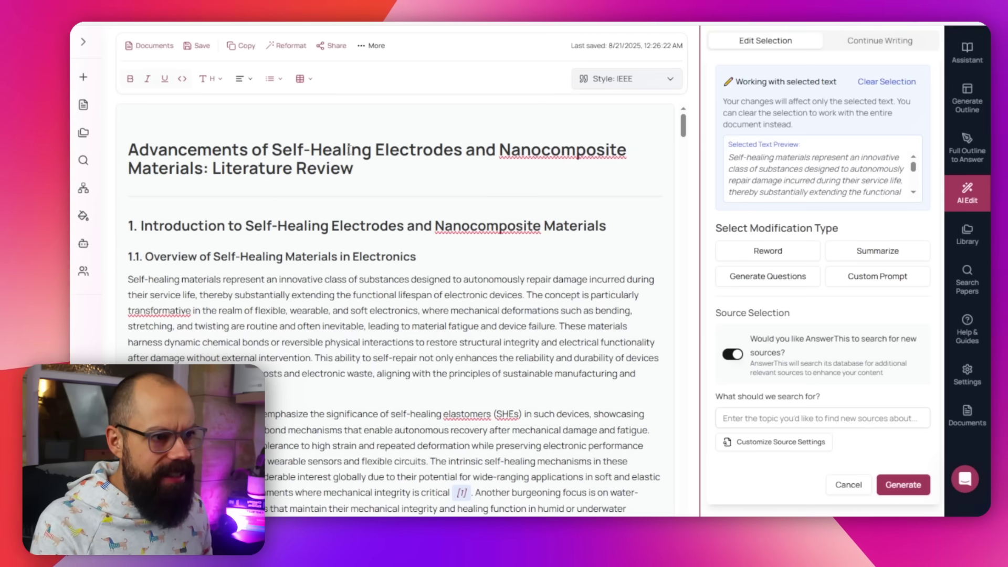
scroll(320, 252, "down", 3)
scroll(317, 254, "down", 3)
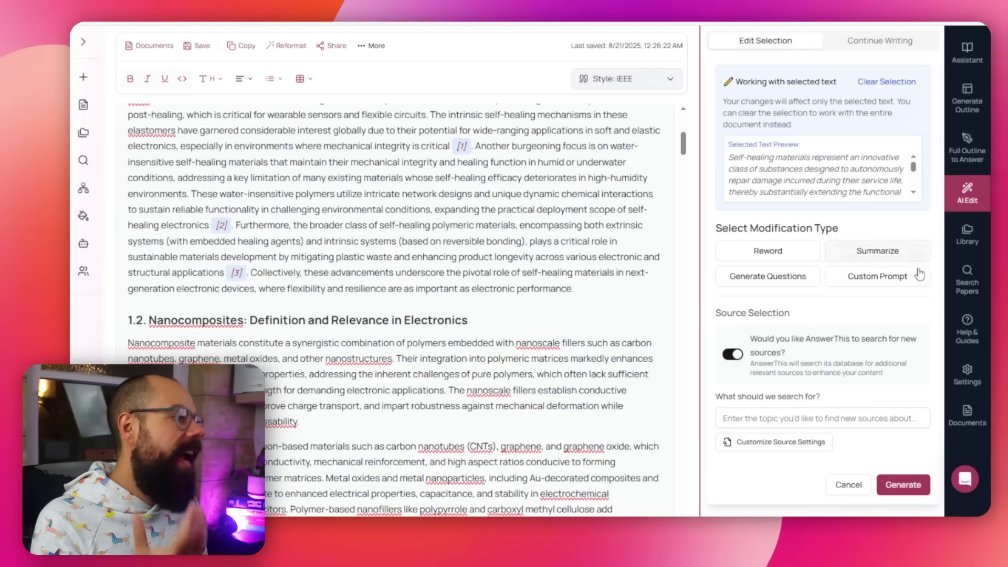
scroll(577, 238, "down", 10)
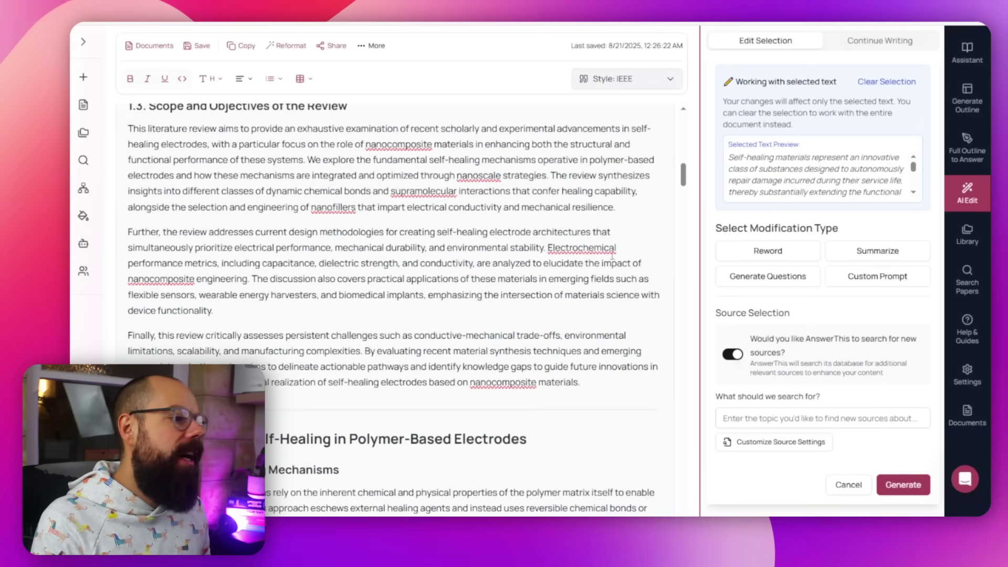
scroll(612, 256, "up", 10)
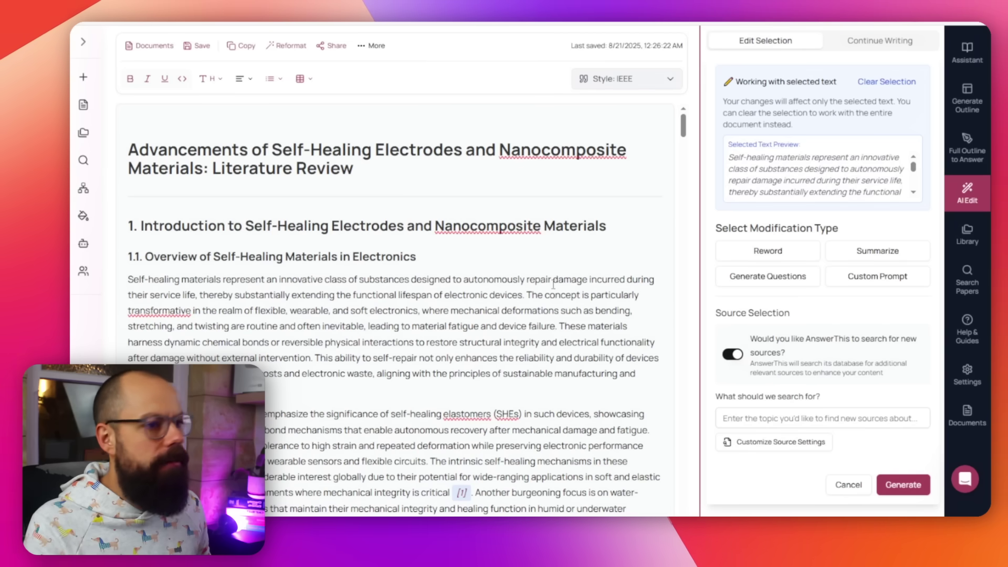
left_click(868, 41)
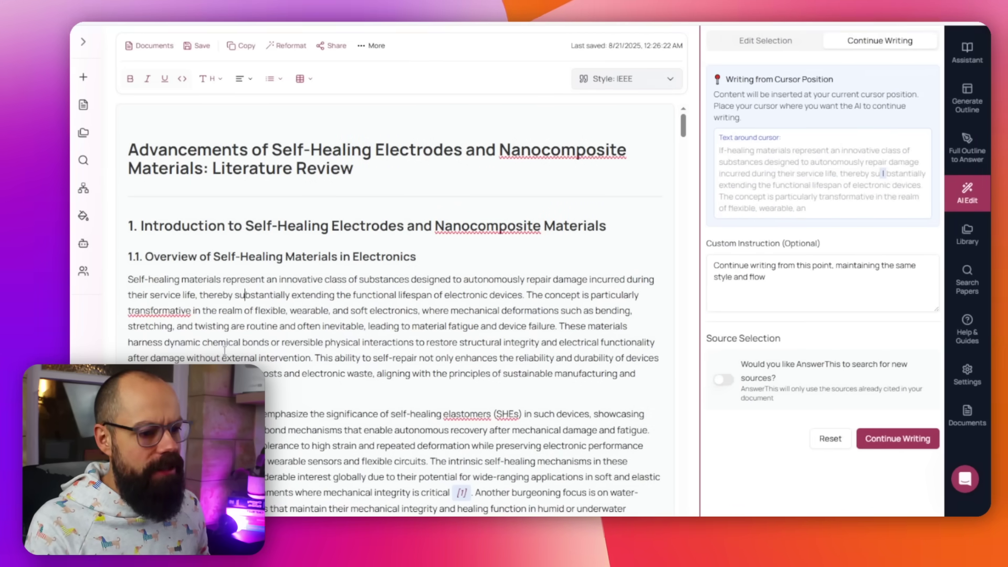
left_click(195, 389)
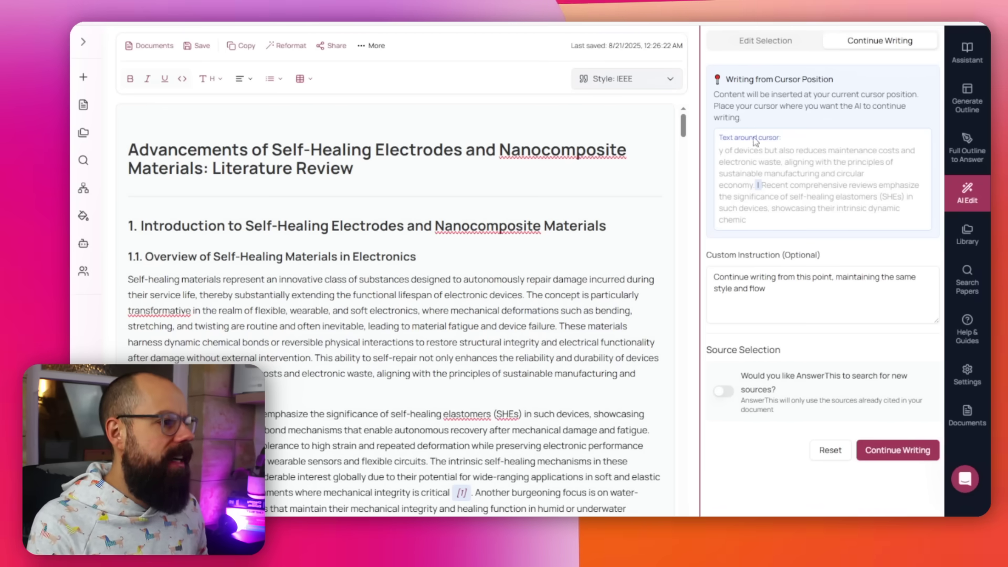